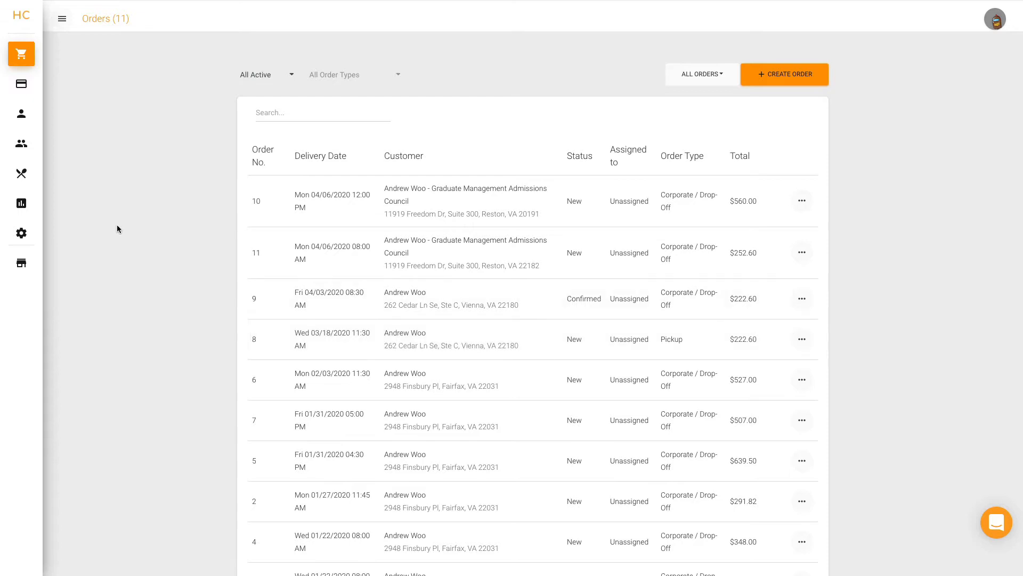
Step: Go to Settings > Payment Settings from the sidebar and switch on Corporate Accounts Enabled
left_click(61, 22)
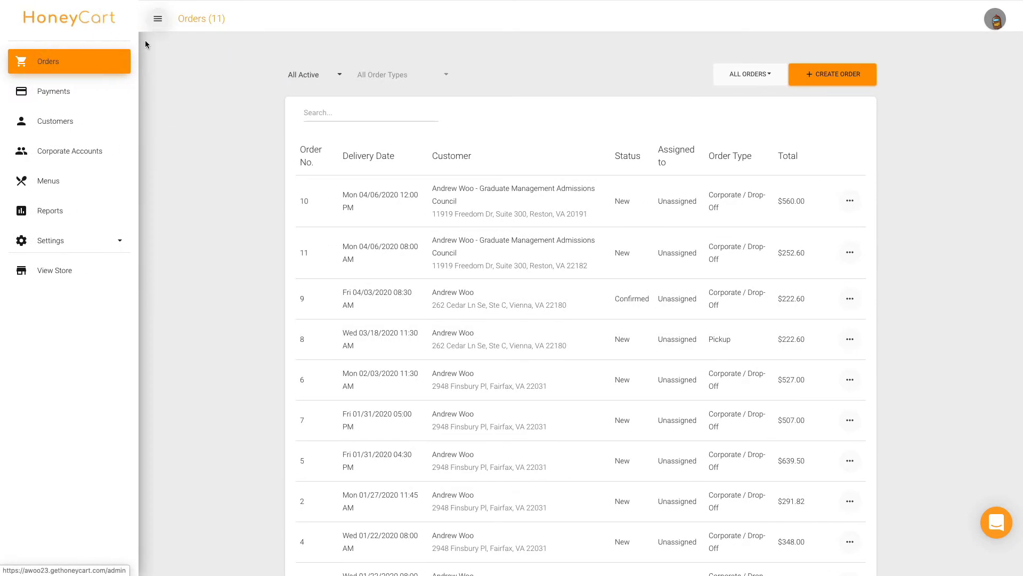
left_click(76, 247)
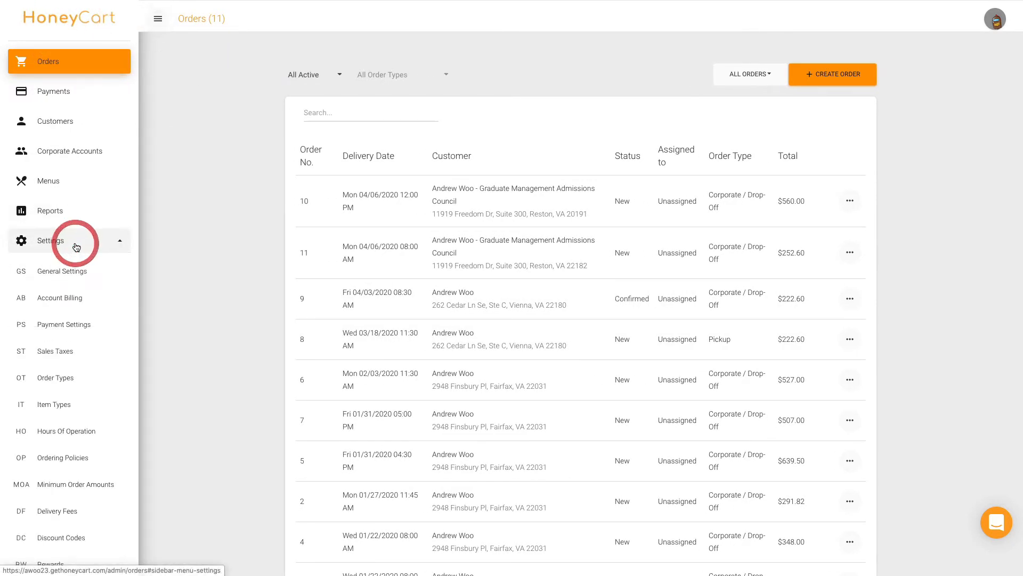
left_click(64, 325)
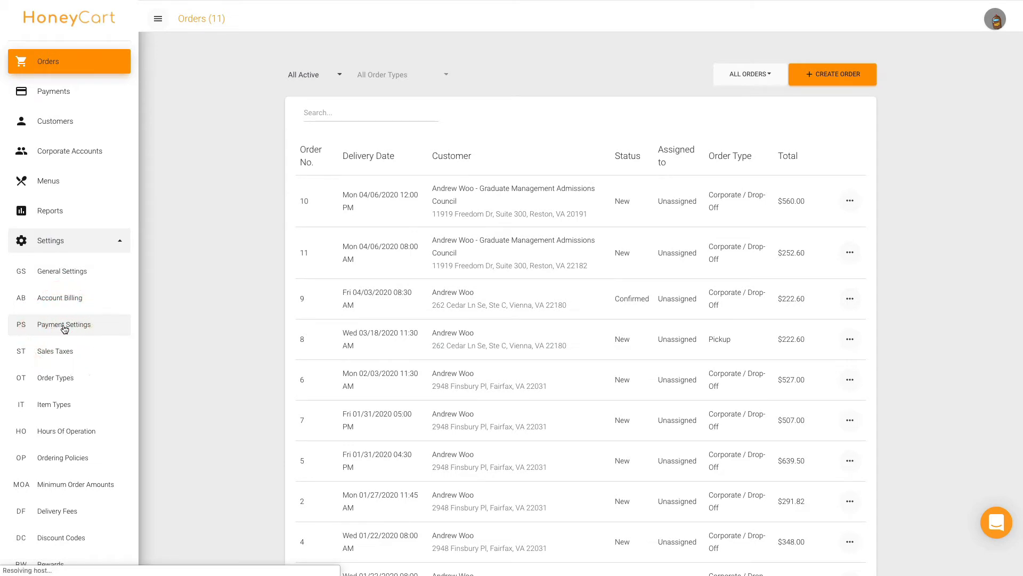
scroll(64, 330, "down", 5)
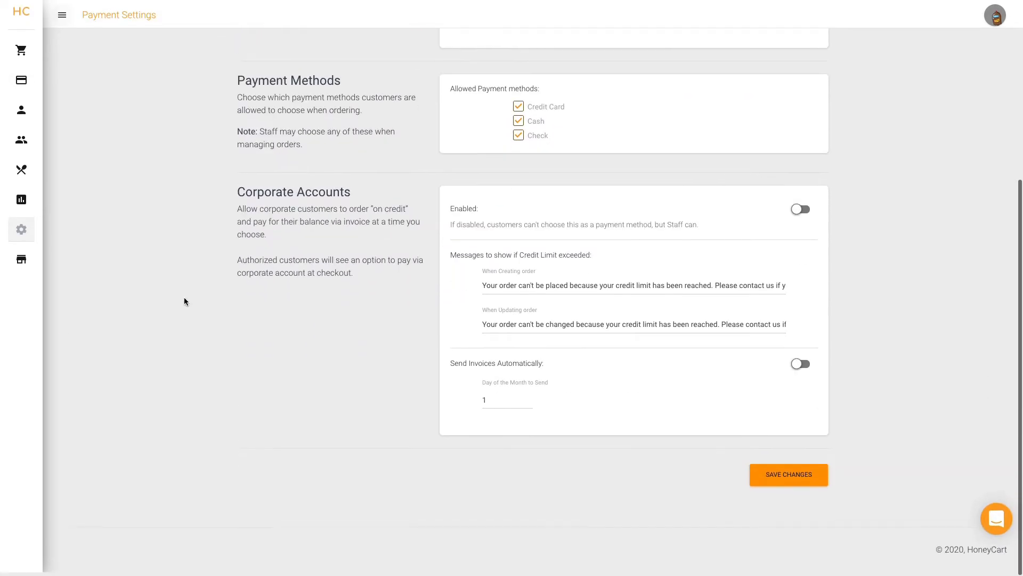
left_click(800, 212)
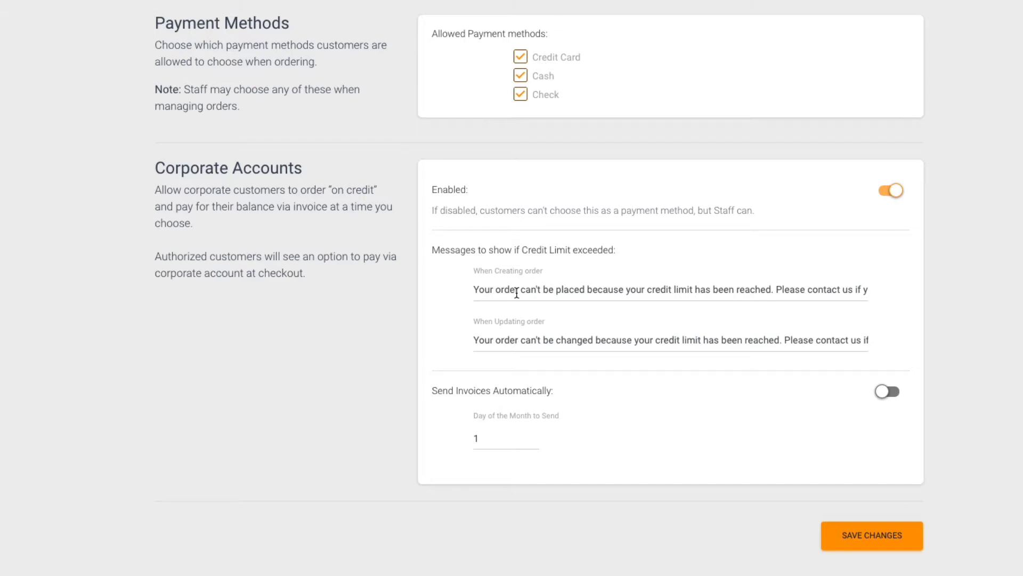
left_click(528, 292)
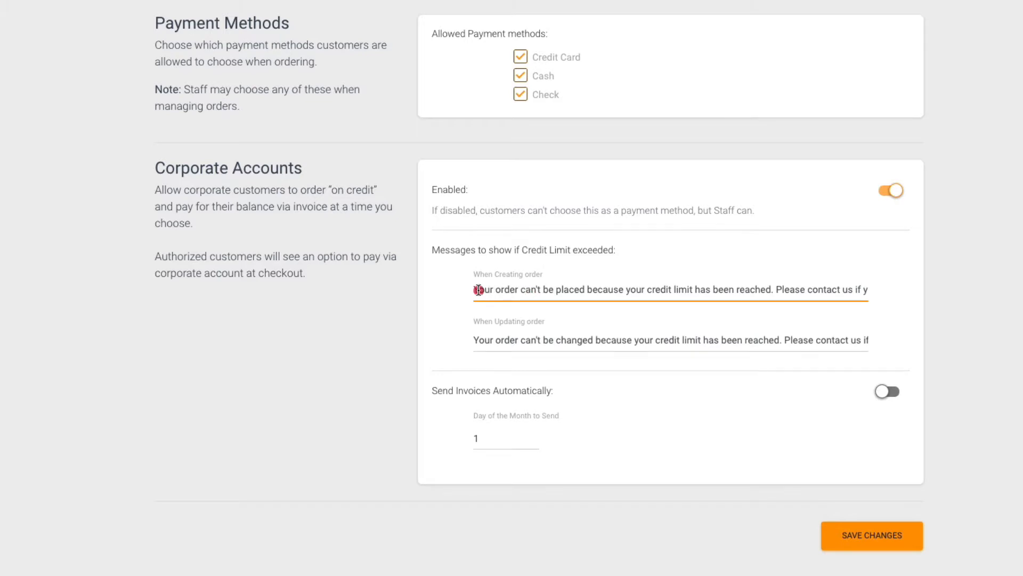
left_click_drag(479, 290, 801, 290)
left_click(817, 284)
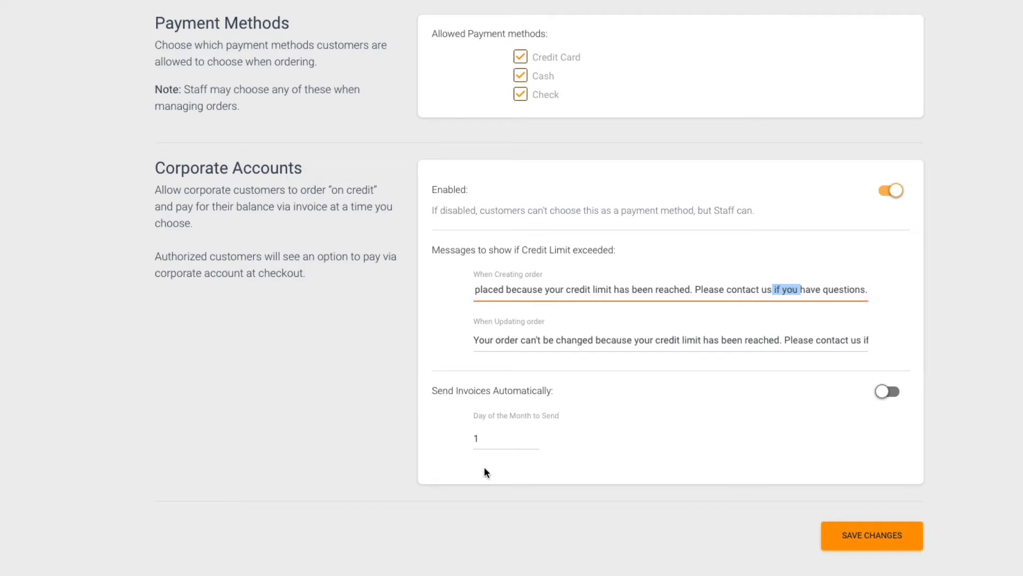
Step: Turn on Send Invoices Automatically, keeping the sending day at 1
left_click(880, 391)
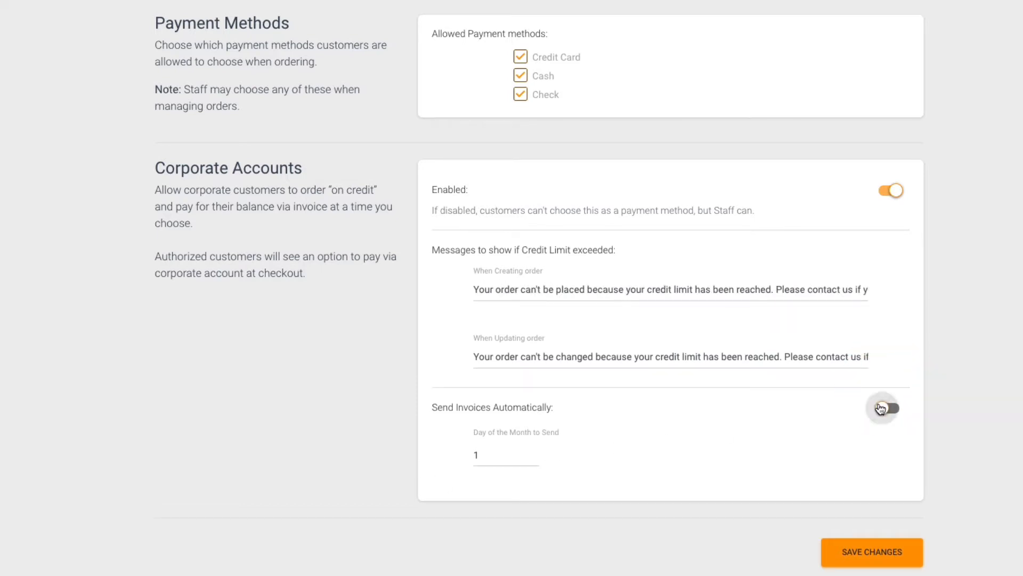
left_click(516, 457)
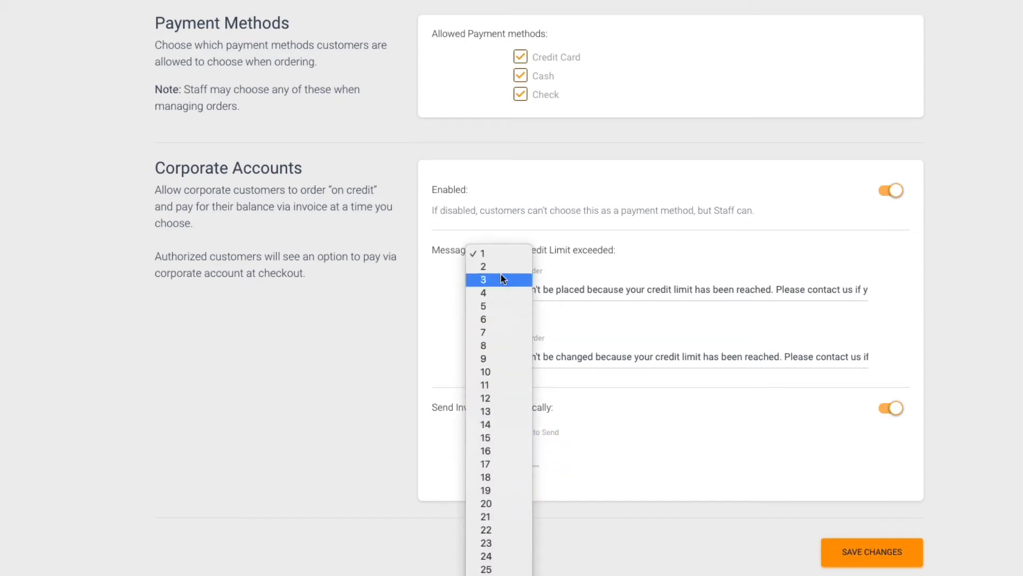
left_click(498, 254)
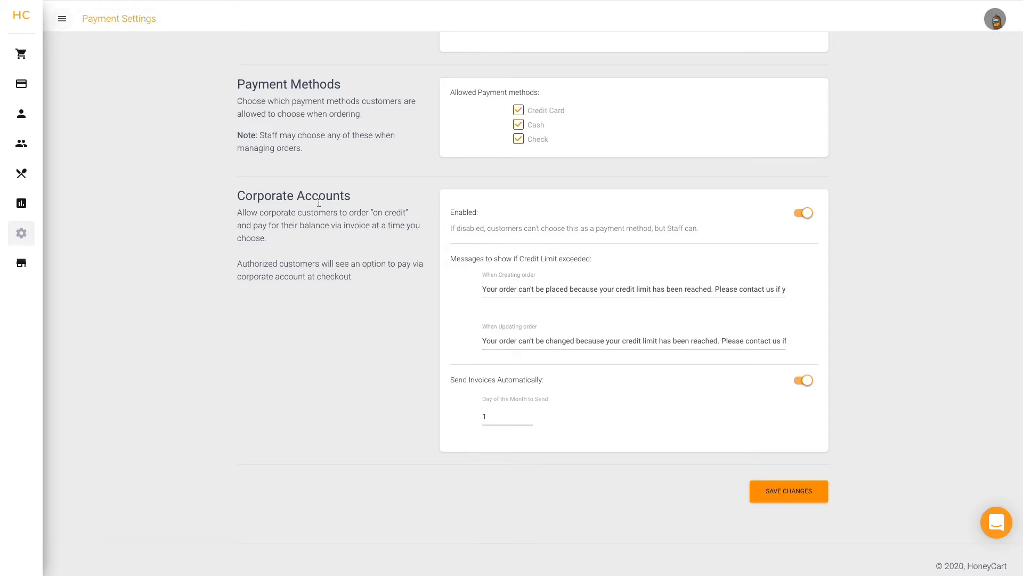
Step: Re-enable Corporate Accounts payments, save the Payment Settings, and open the Corporate Accounts list
left_click(121, 183)
mouse_move(69, 122)
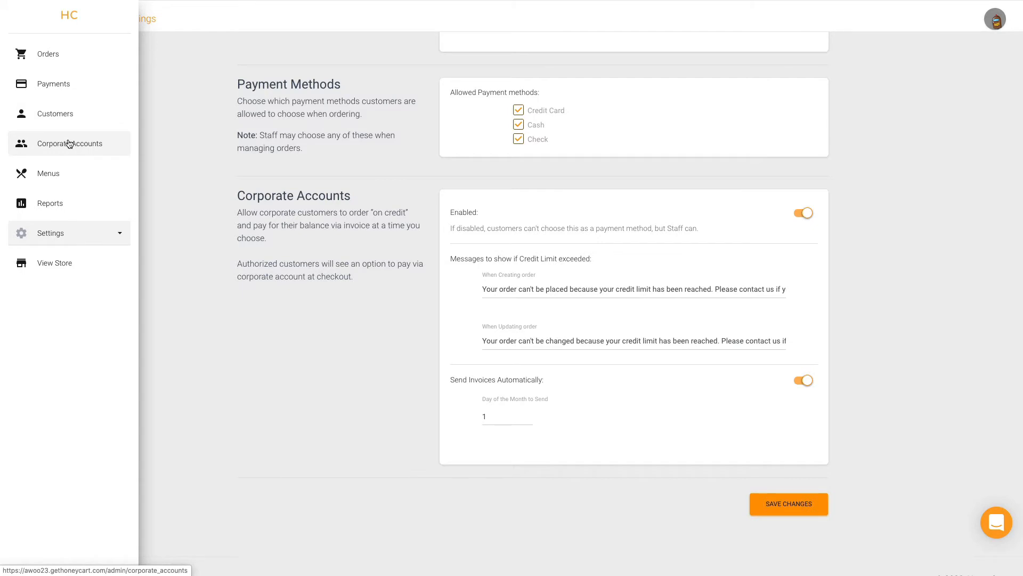
left_click(69, 143)
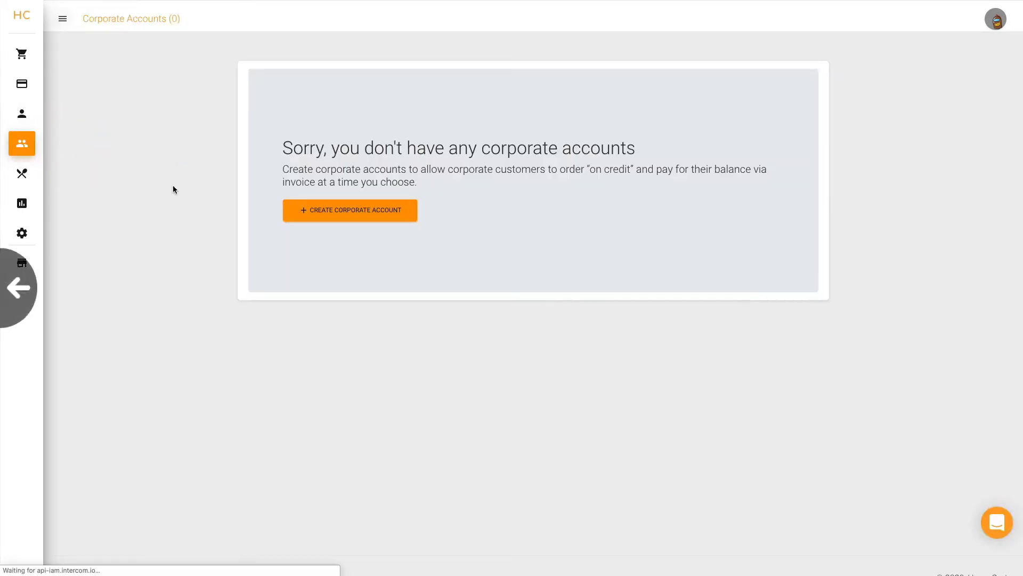
scroll(173, 189, "left", 5)
left_click(800, 213)
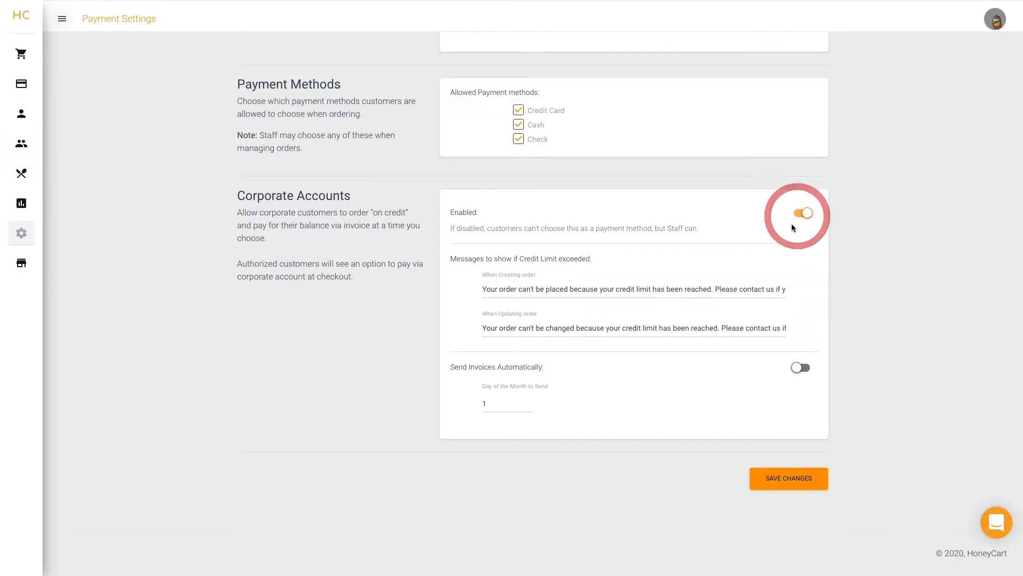
left_click(773, 478)
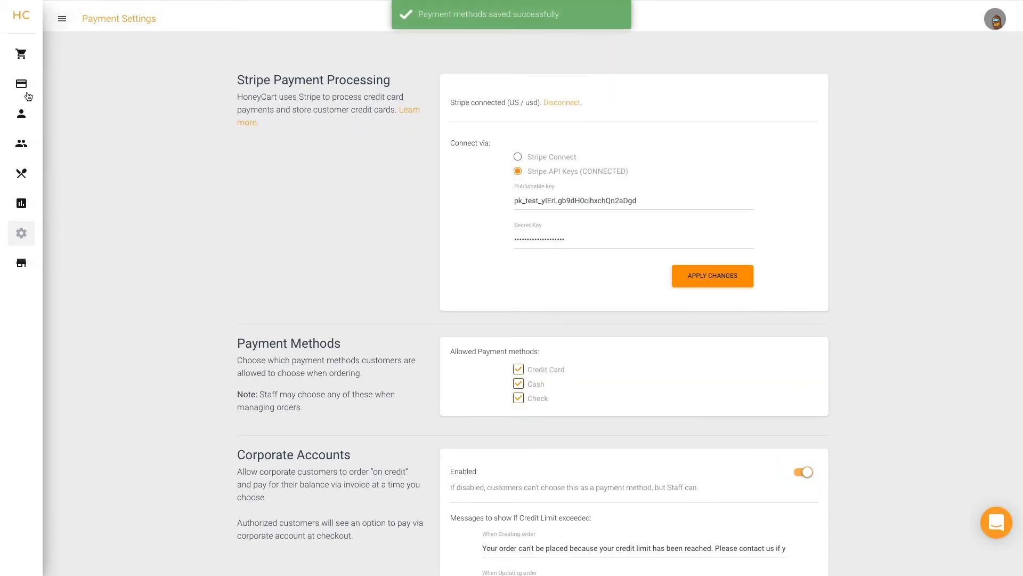
mouse_move(27, 96)
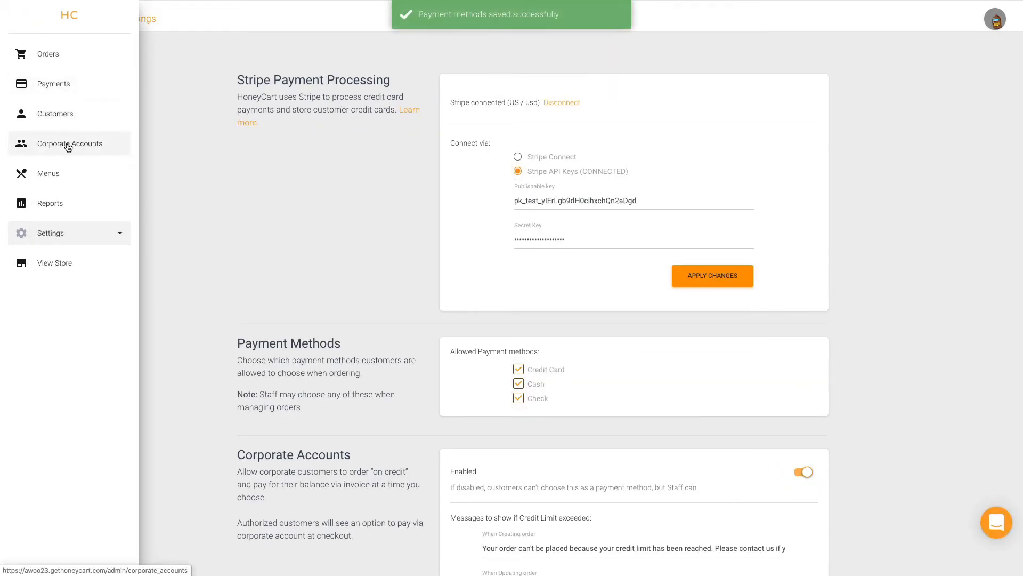
left_click(68, 145)
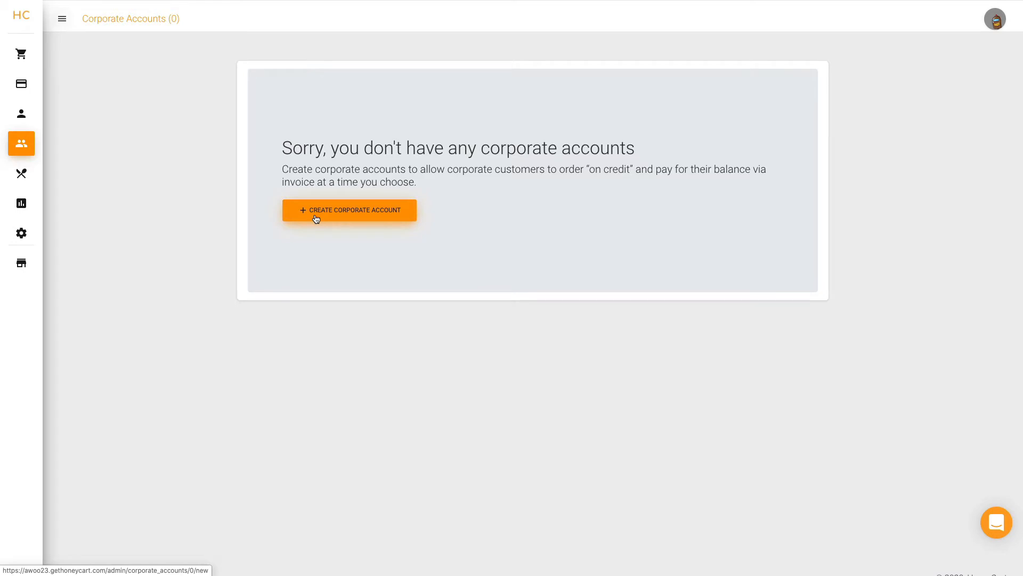
Step: Start a new corporate account, toggling Enabled off and back on
left_click(316, 219)
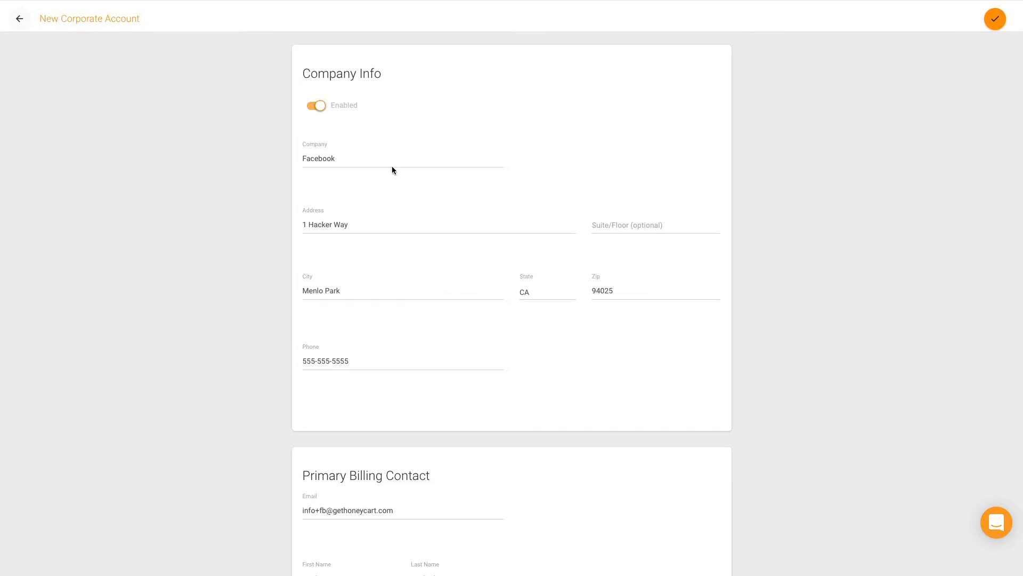
left_click(320, 106)
left_click(321, 106)
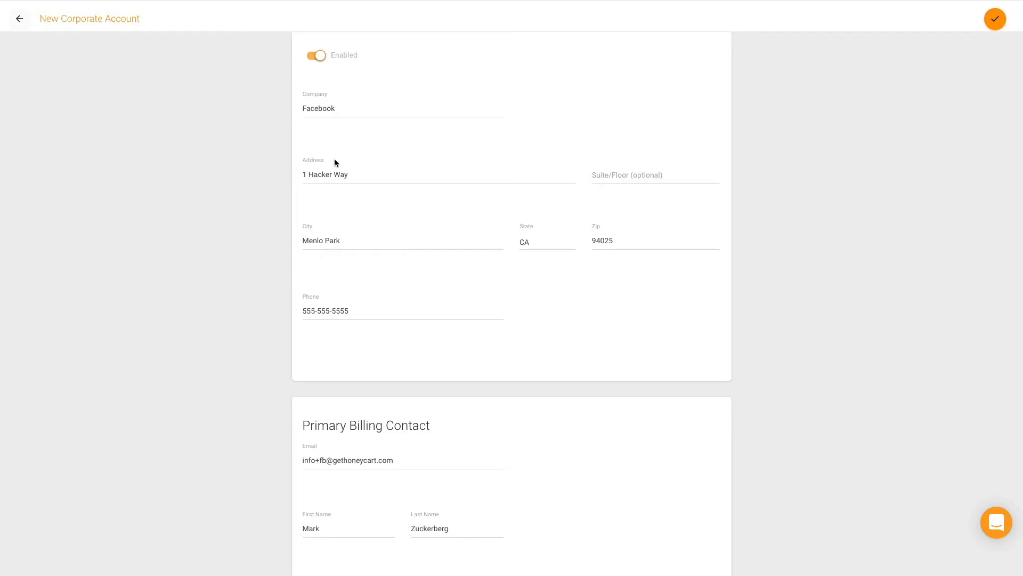
Step: Edit the billing contact's e-mail and last name in the new account form
scroll(334, 162, "down", 4)
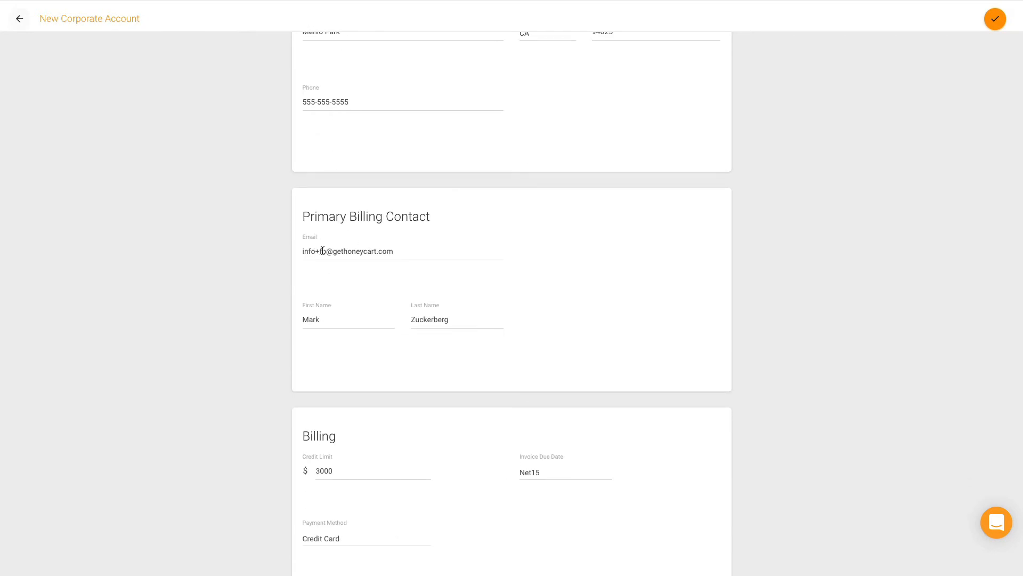
scroll(322, 251, "down", 1)
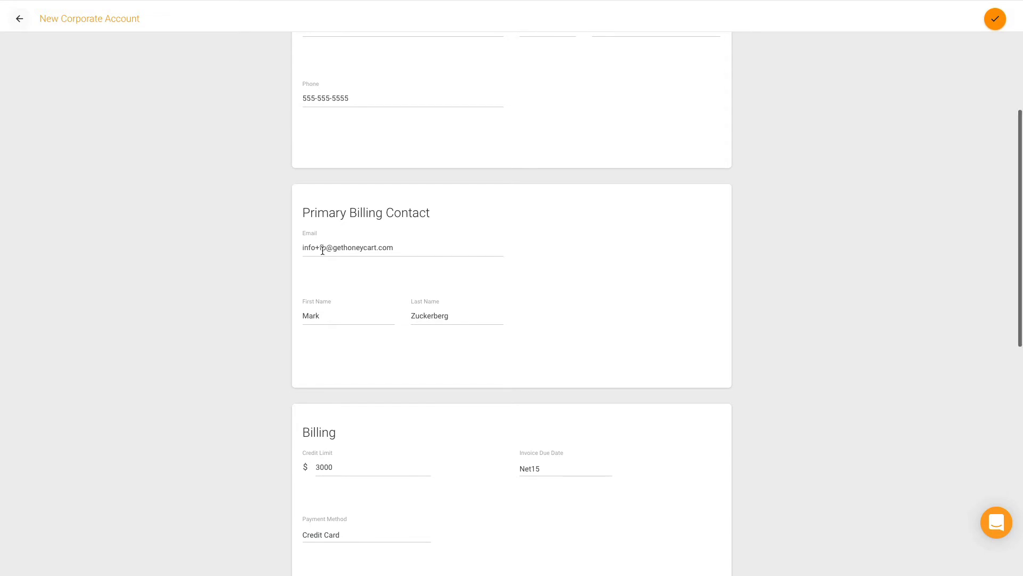
left_click(353, 249)
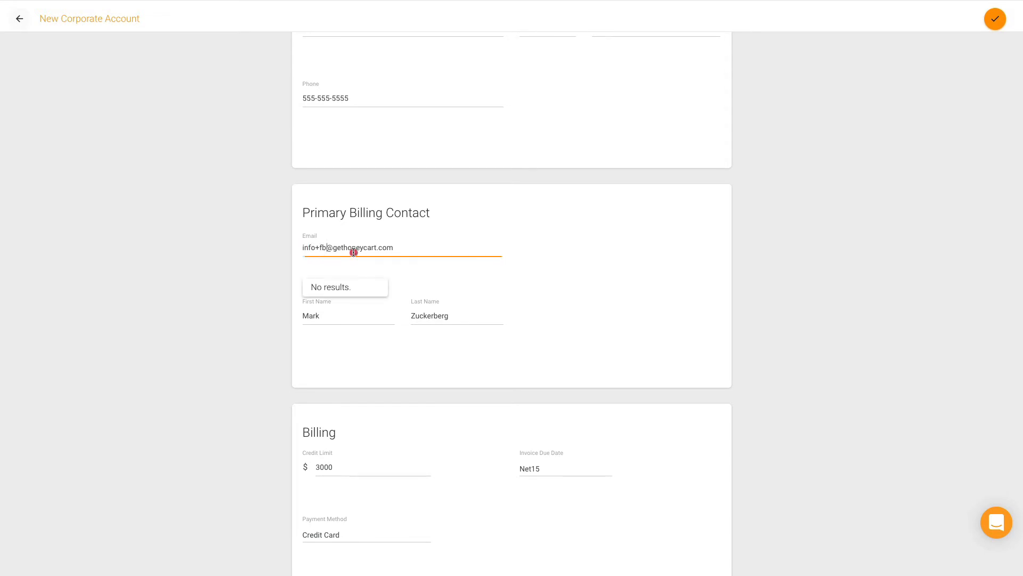
left_click(489, 296)
left_click(478, 319)
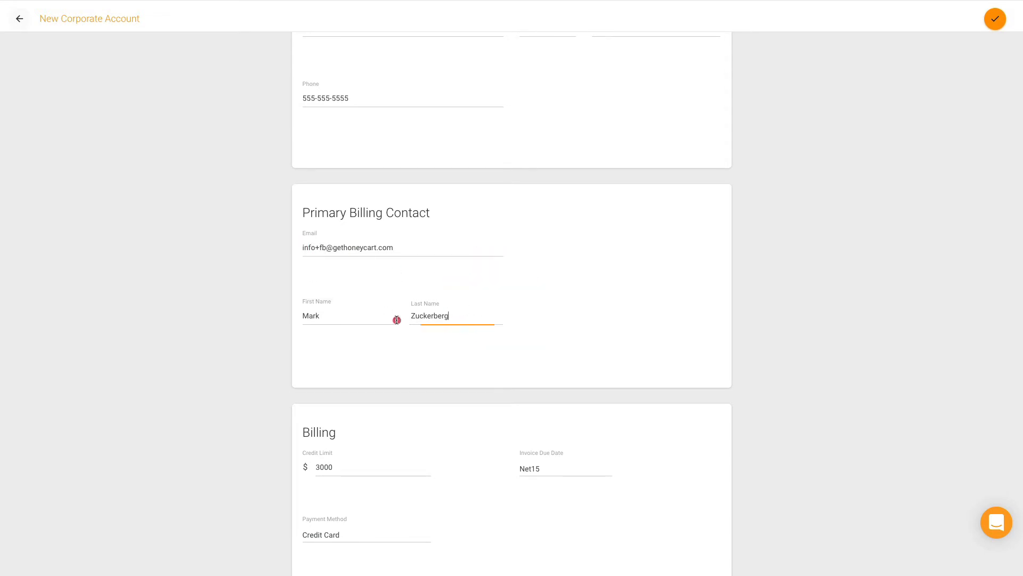
left_click(270, 318)
scroll(274, 321, "down", 3)
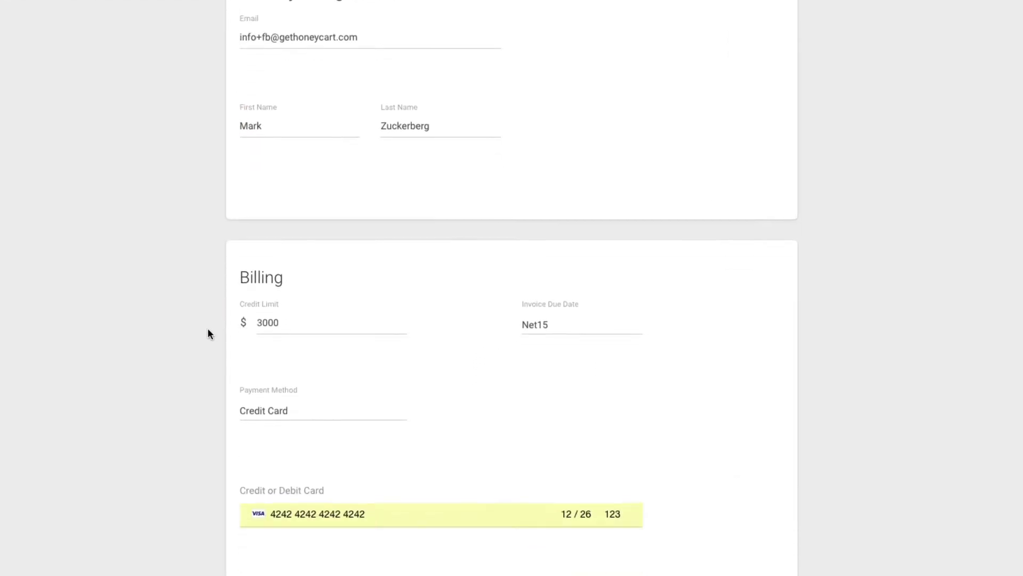
scroll(207, 334, "down", 2)
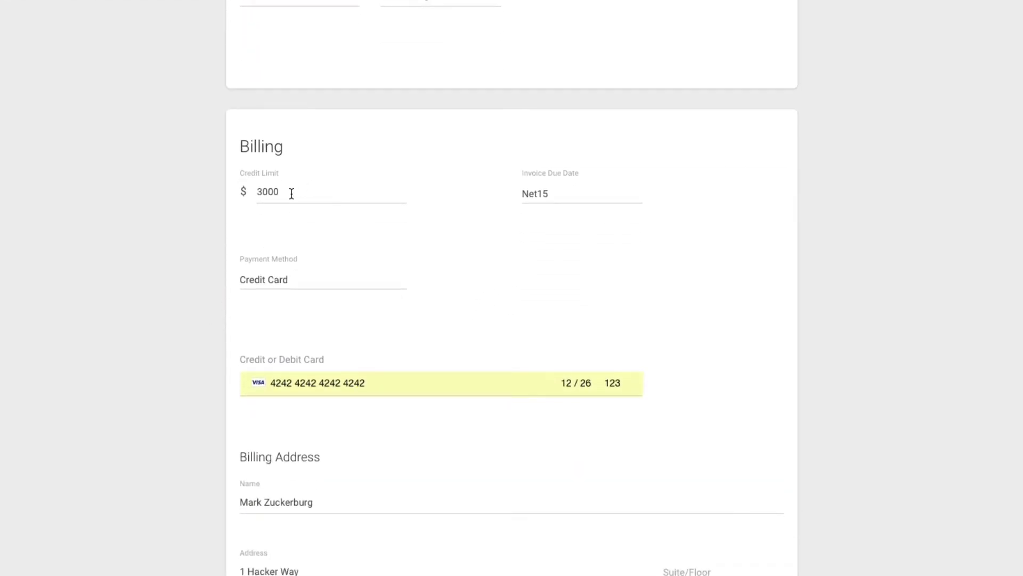
Step: Keep the invoice due date at Net15
left_click(563, 198)
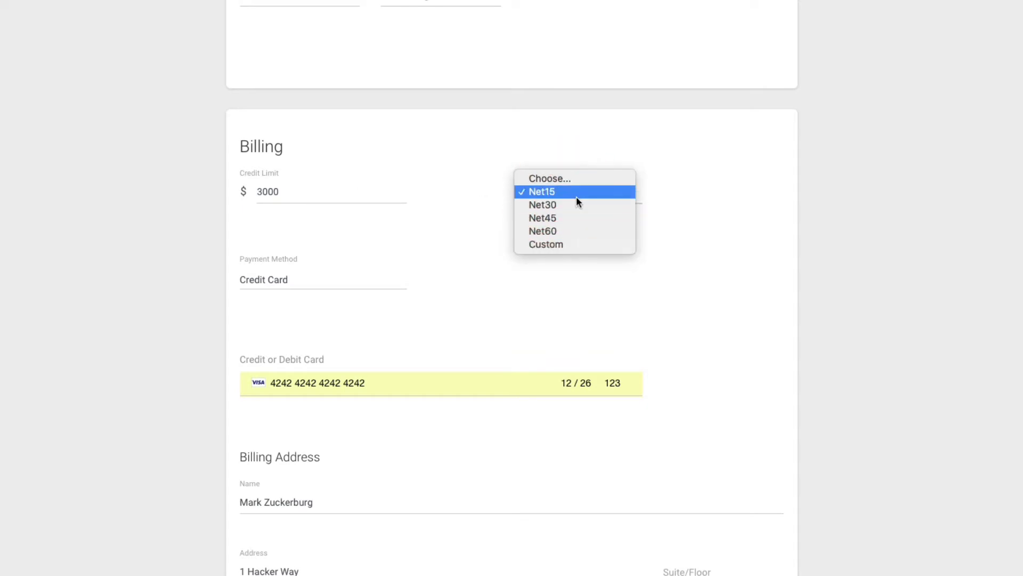
left_click(695, 210)
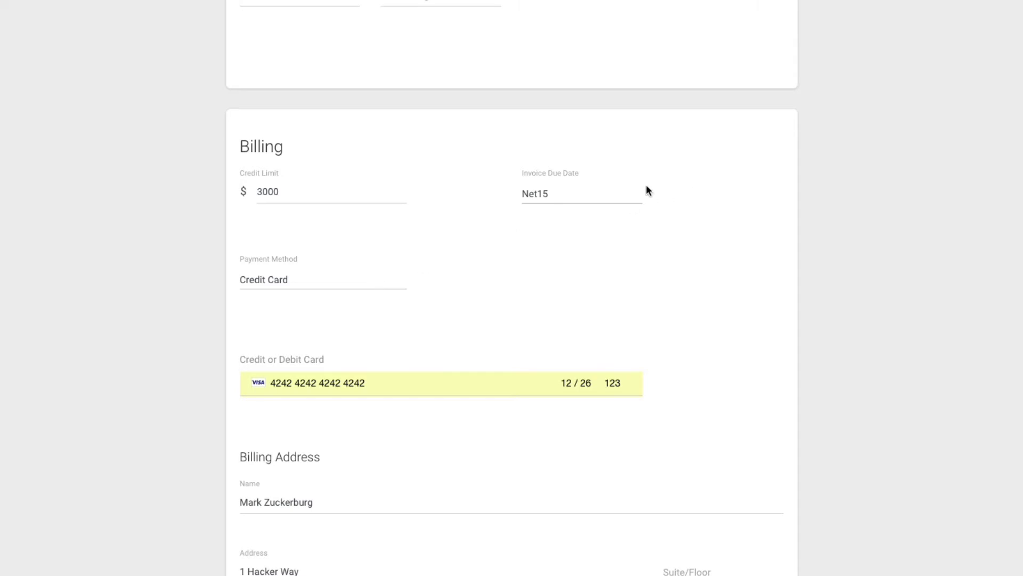
left_click(590, 199)
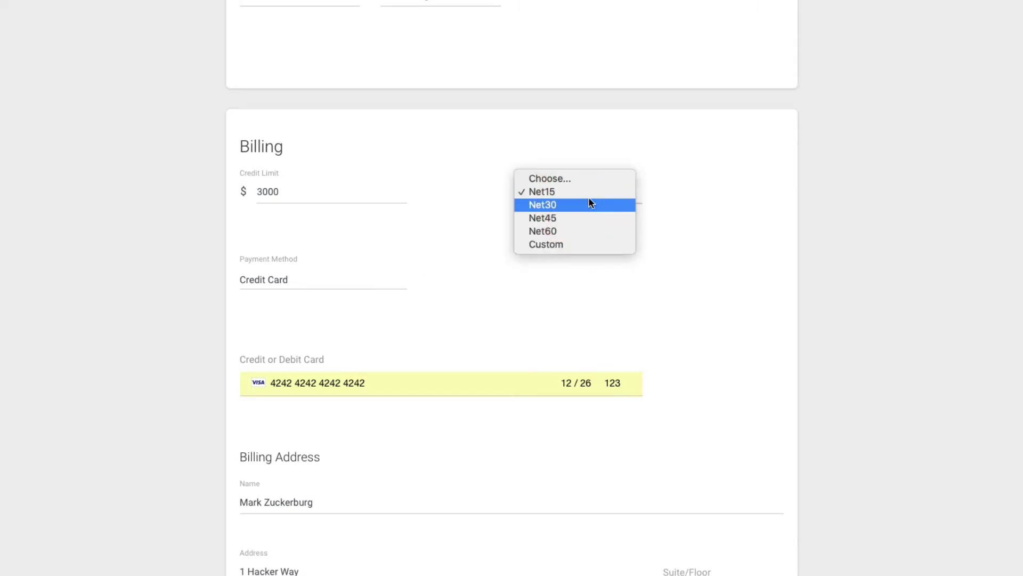
left_click(658, 197)
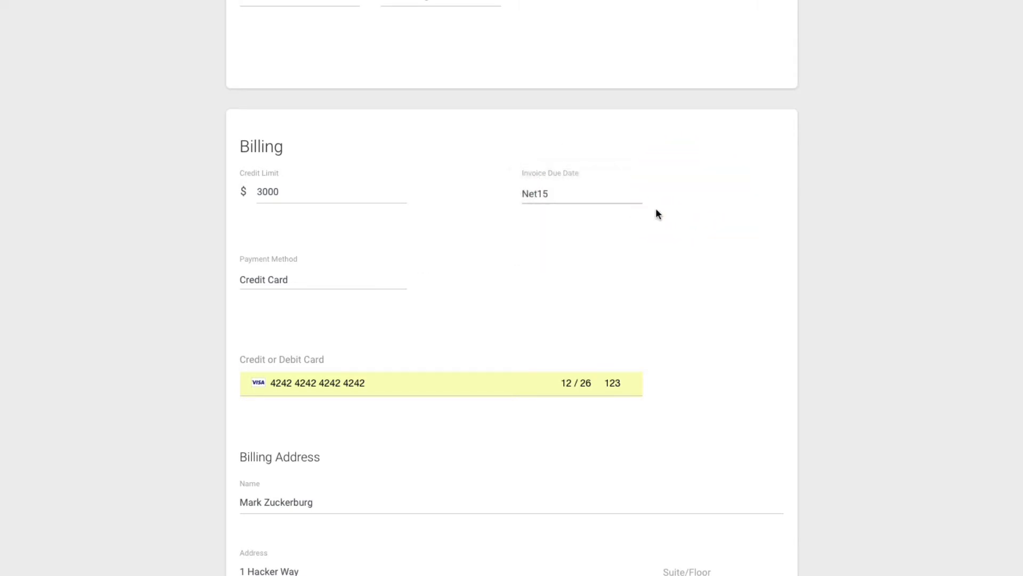
Step: Keep Credit Card as the payment method and review the card and billing address
left_click(287, 287)
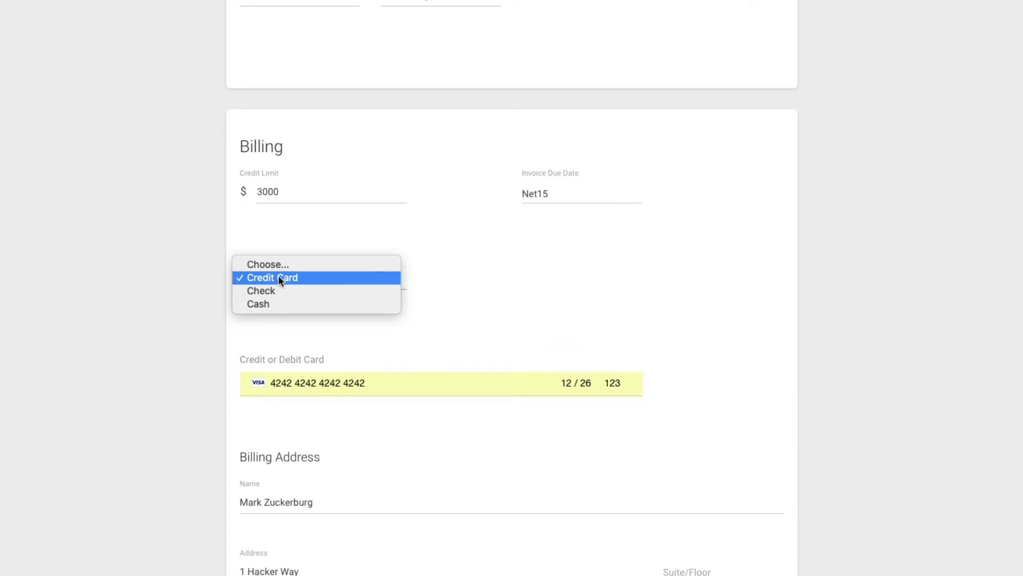
left_click(461, 267)
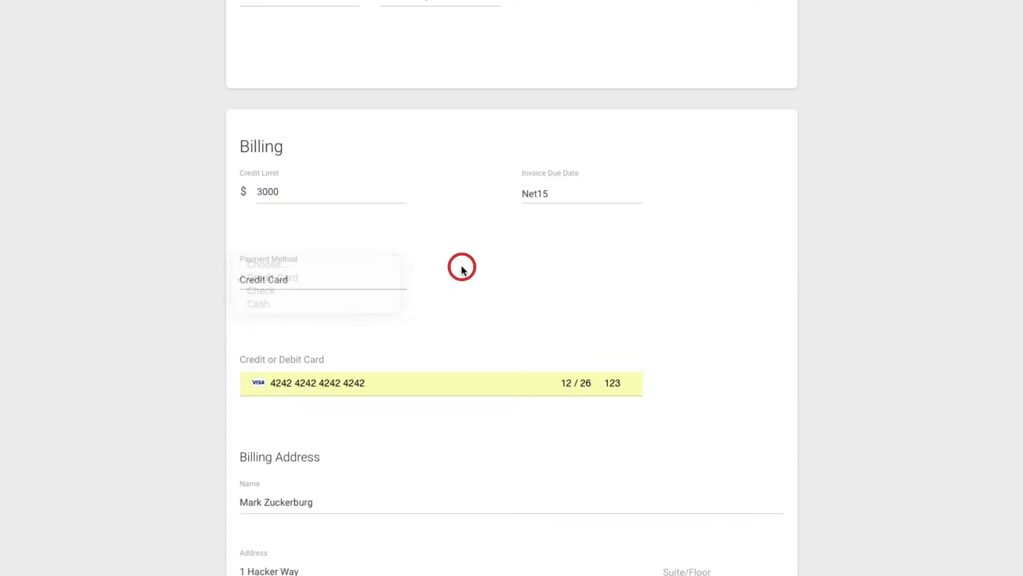
scroll(622, 402, "down", 3)
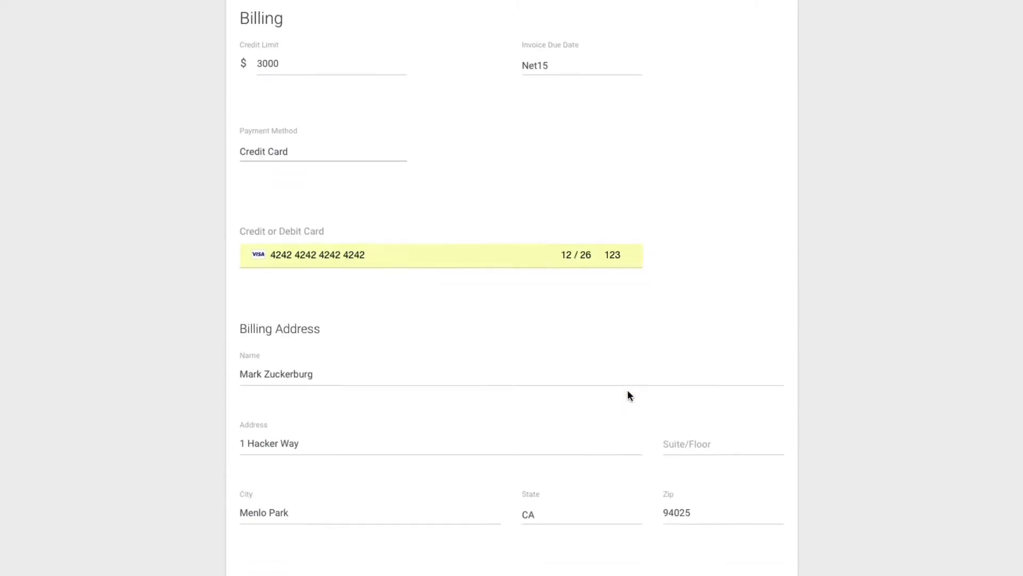
scroll(628, 395, "down", 1)
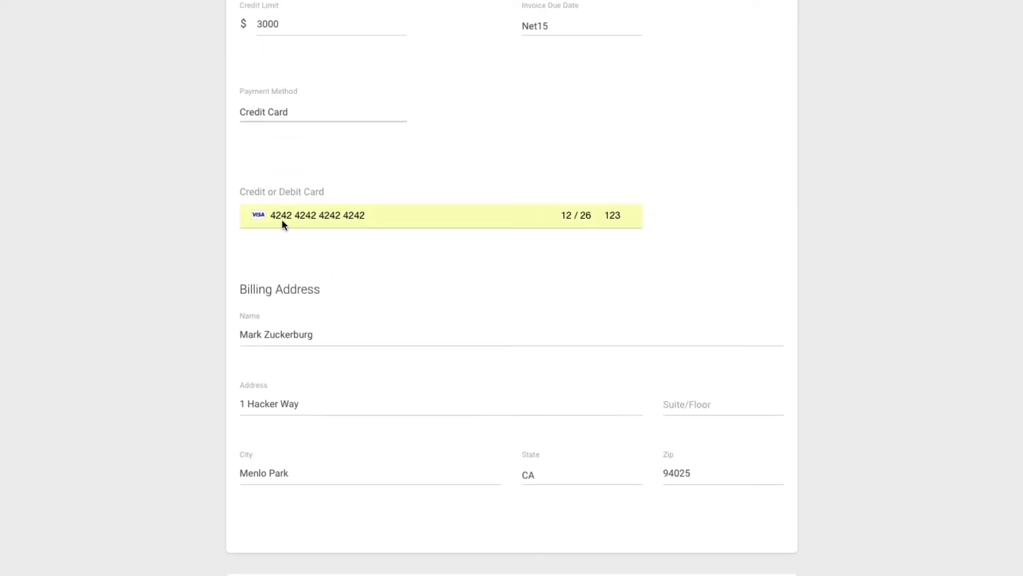
scroll(305, 281, "up", 9)
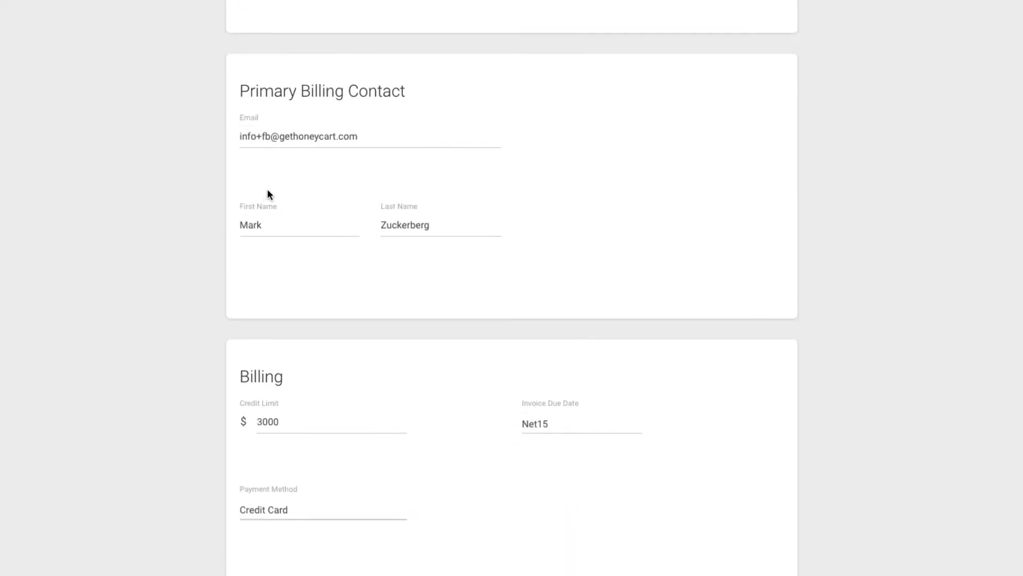
scroll(304, 198, "down", 14)
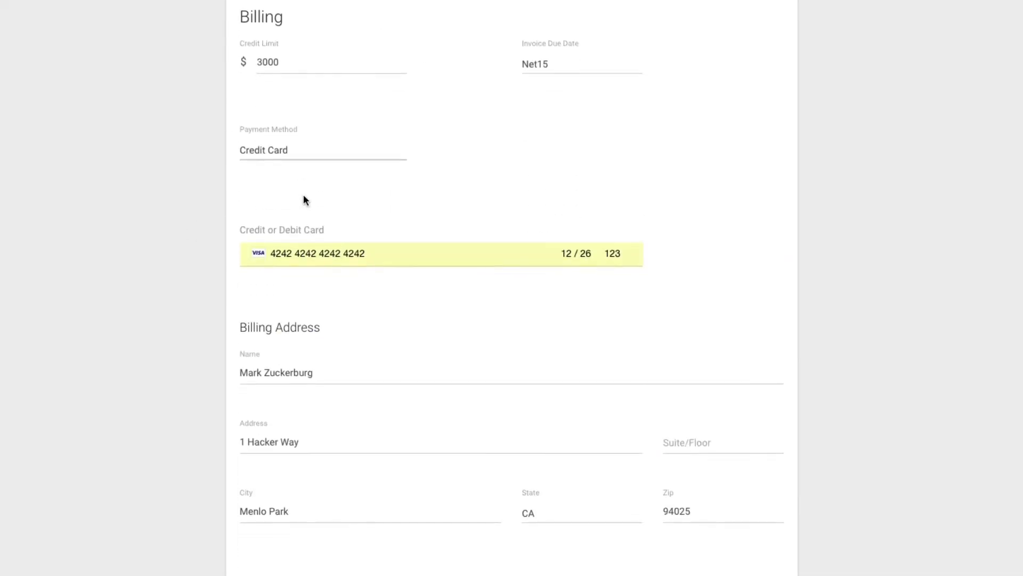
Step: Search for an existing customer by name and add them as an authorized user
left_click(299, 477)
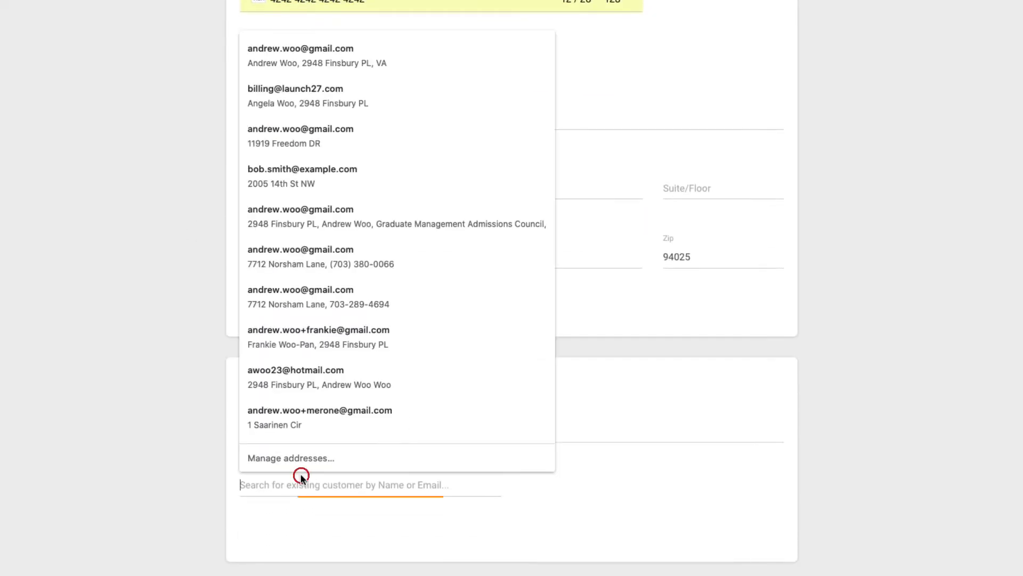
key("Escape")
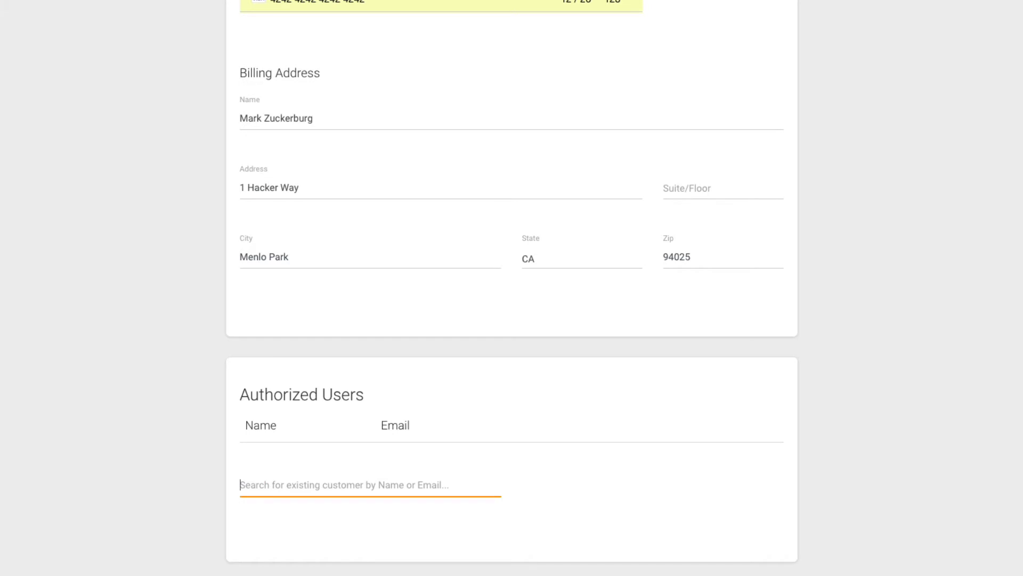
type("andrew")
key("Escape")
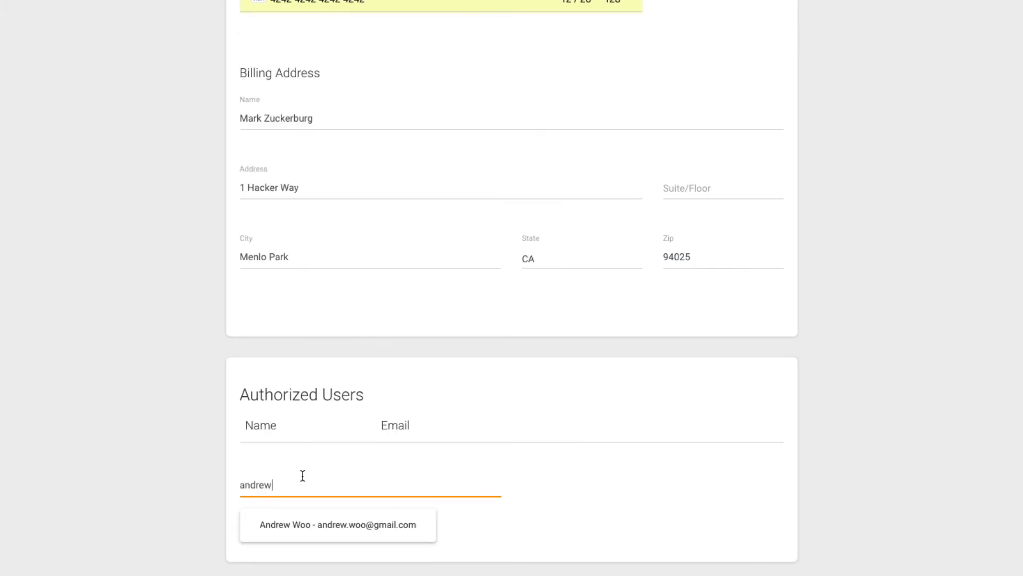
left_click(288, 520)
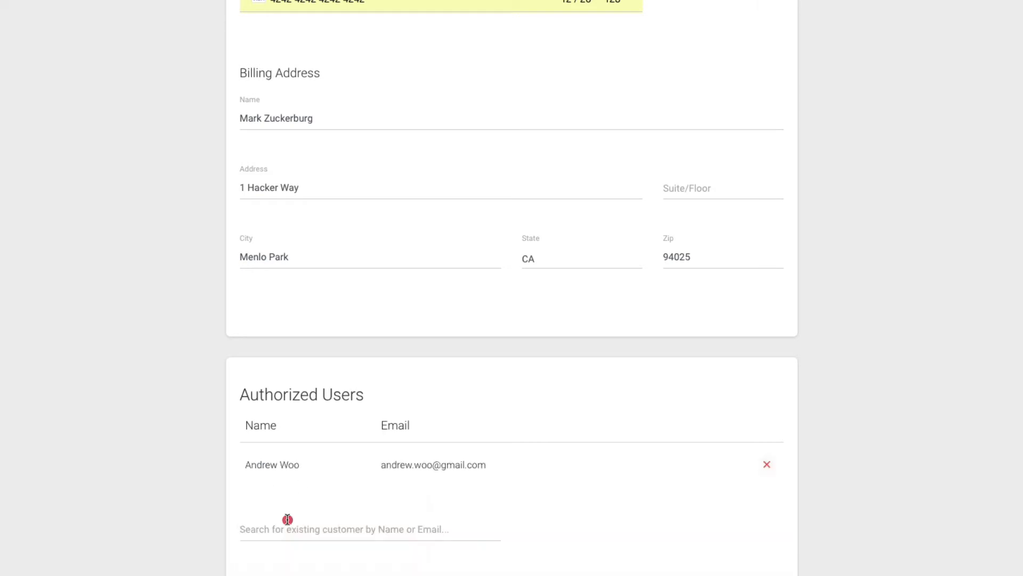
Step: Confirm Credit Card as the payment method and save the Facebook corporate account
scroll(636, 497, "up", 15)
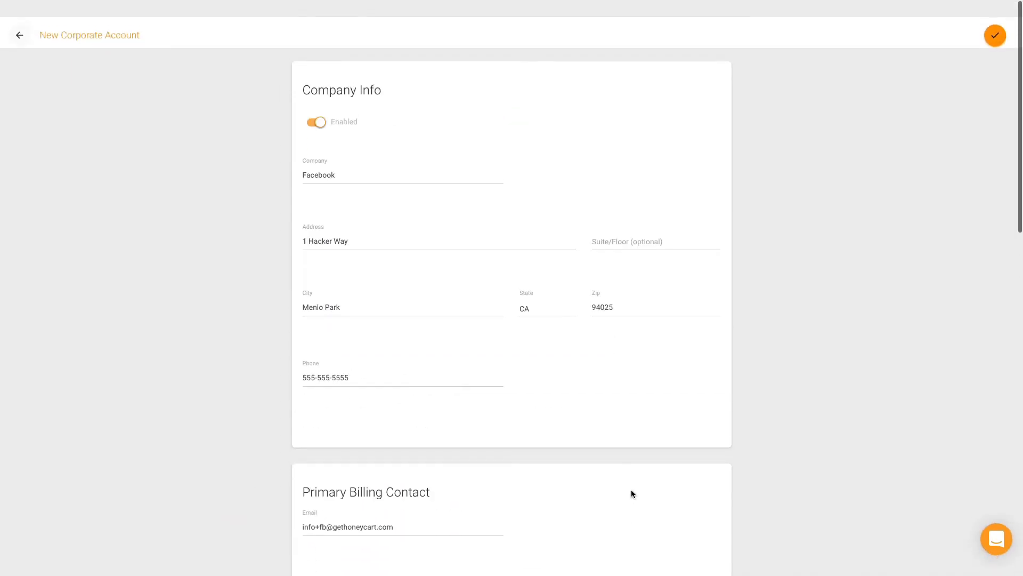
scroll(667, 431, "down", 15)
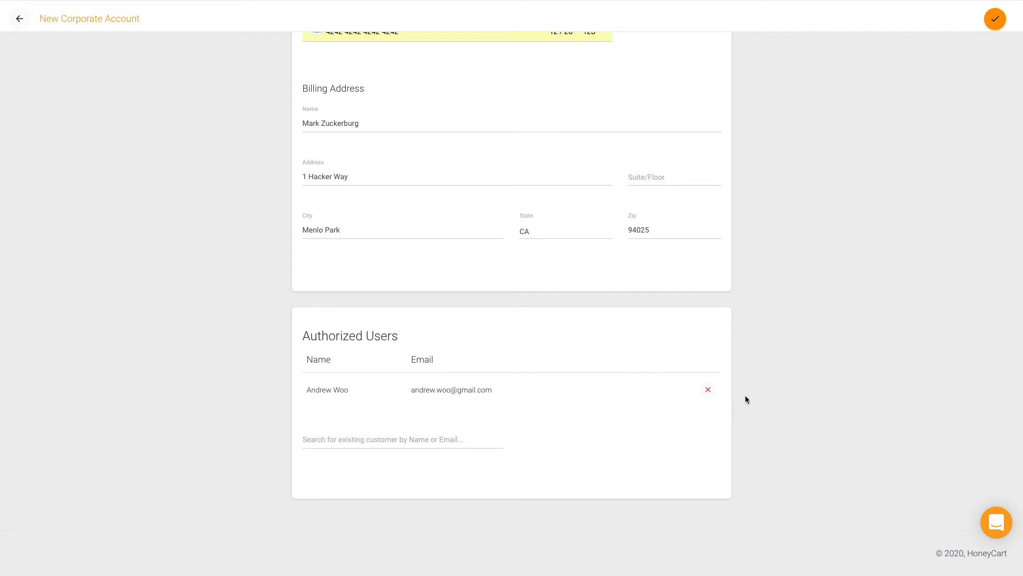
scroll(762, 398, "up", 4)
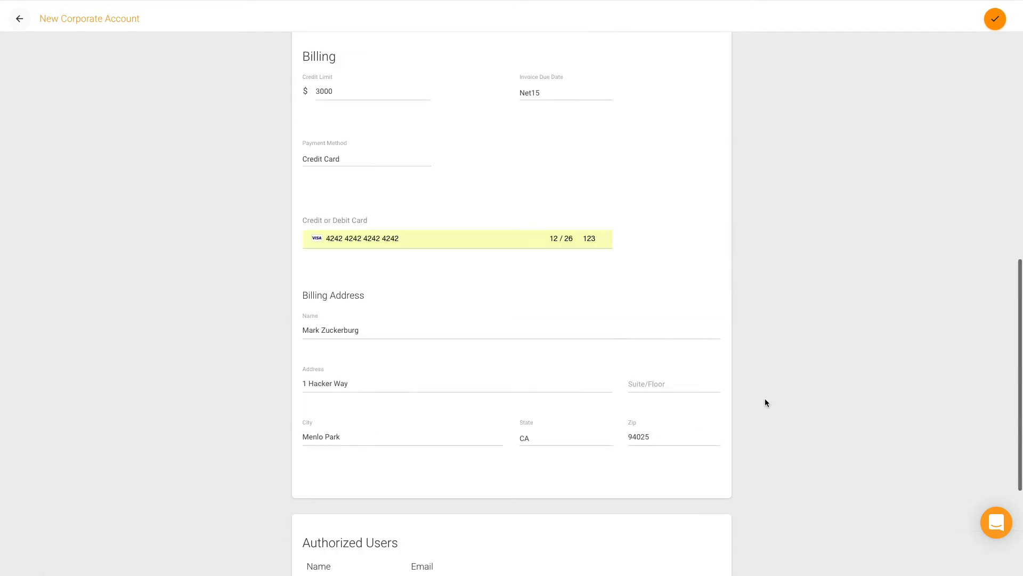
scroll(765, 403, "up", 5)
left_click(344, 403)
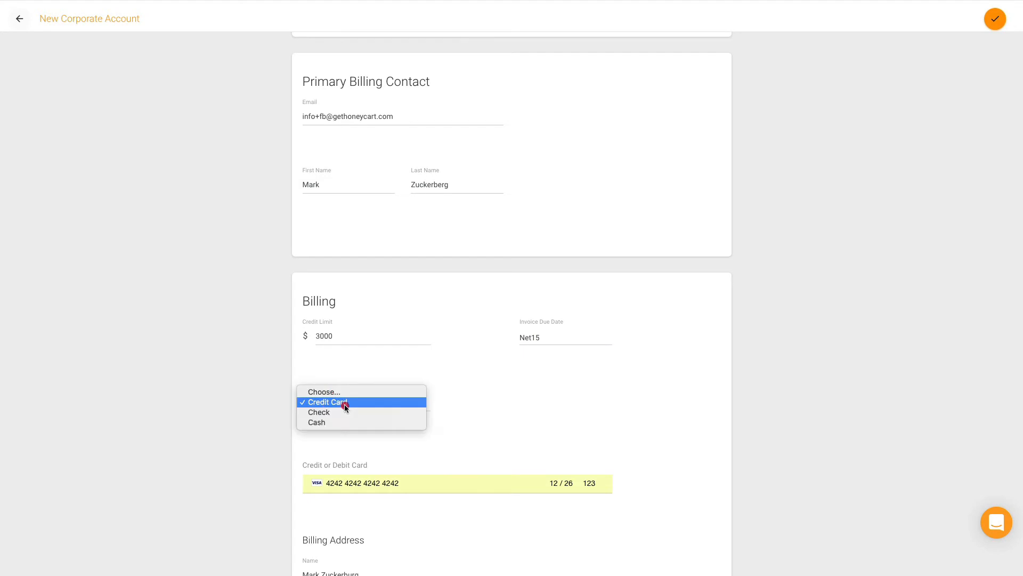
left_click(344, 404)
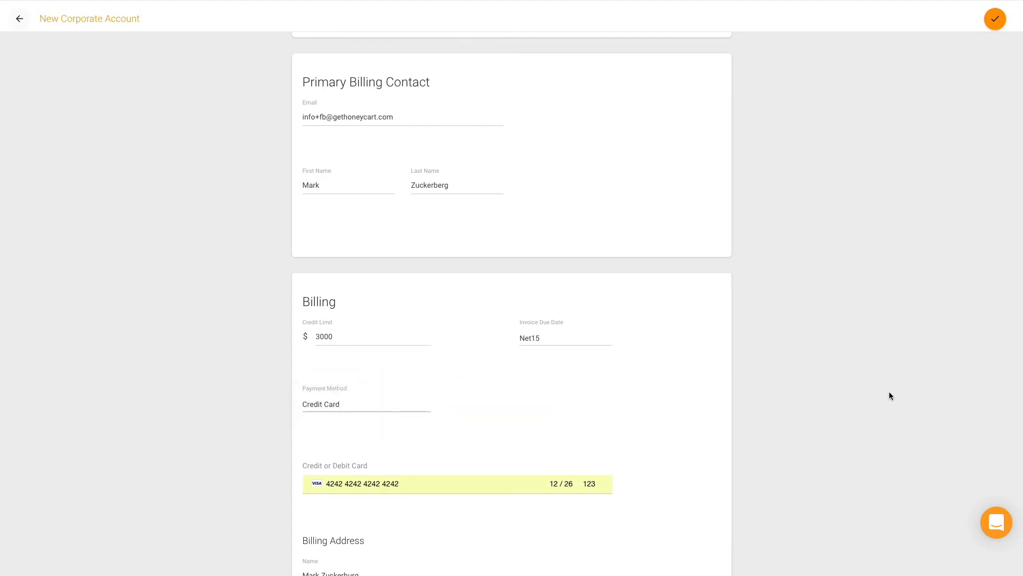
scroll(889, 392, "up", 8)
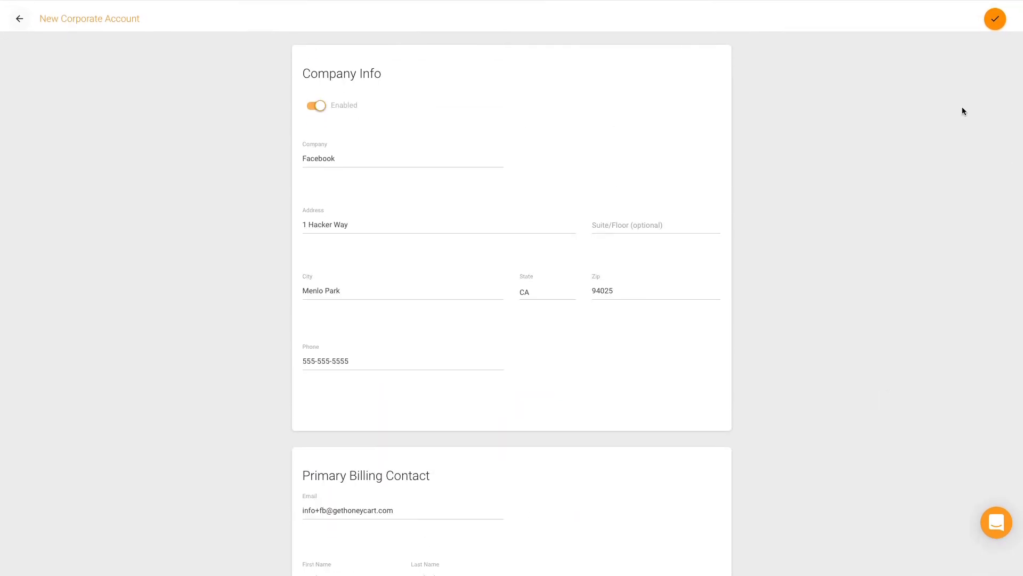
left_click(996, 21)
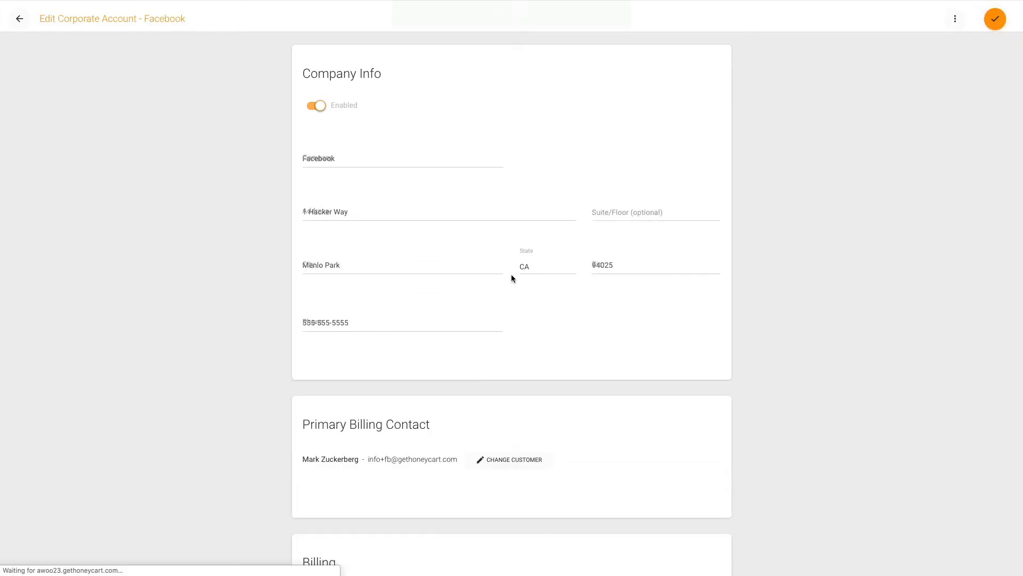
Step: Return to the Corporate Accounts list and check that Facebook's Credit Used is $0.00
left_click(15, 20)
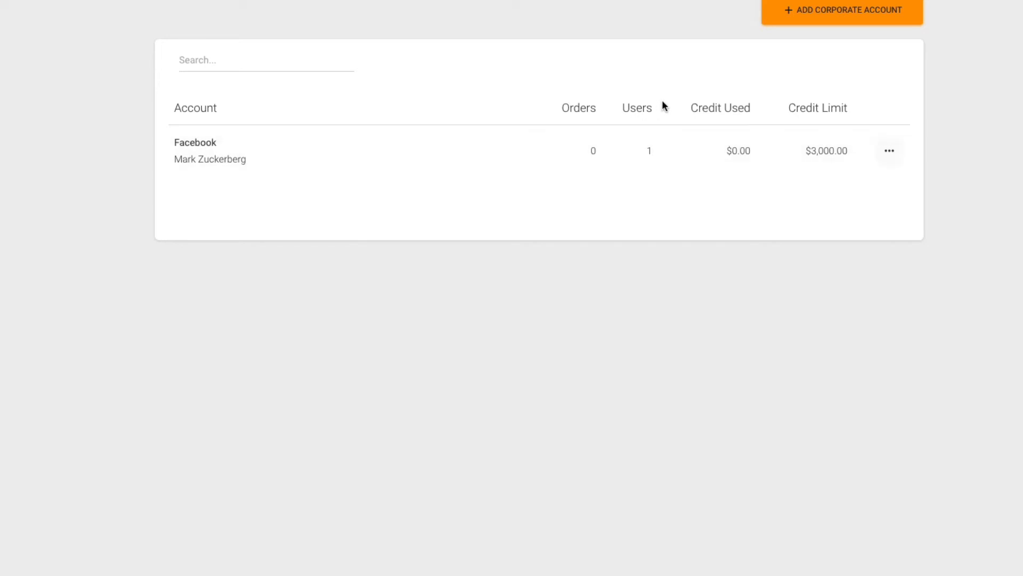
left_click_drag(687, 106, 757, 156)
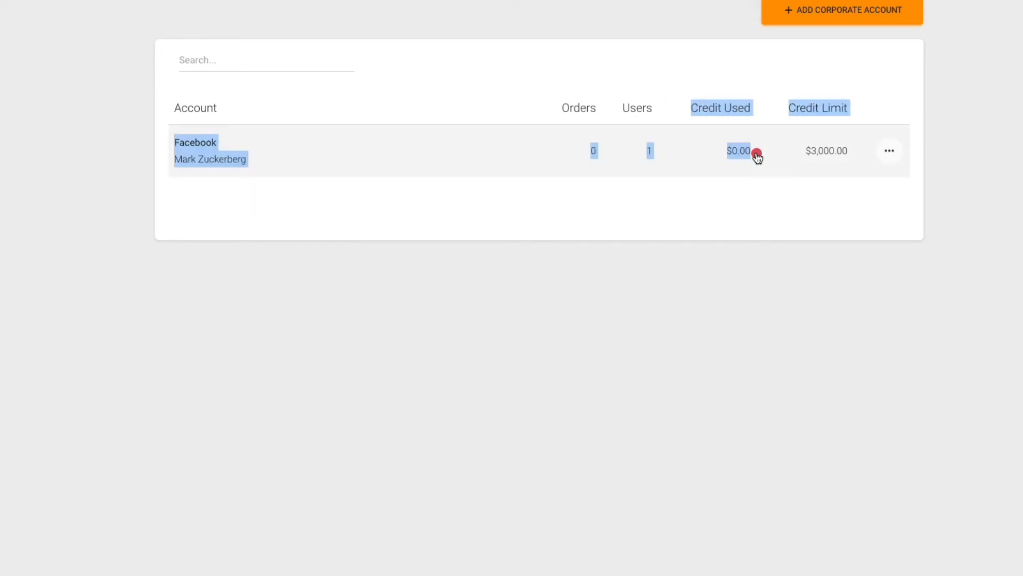
left_click(717, 289)
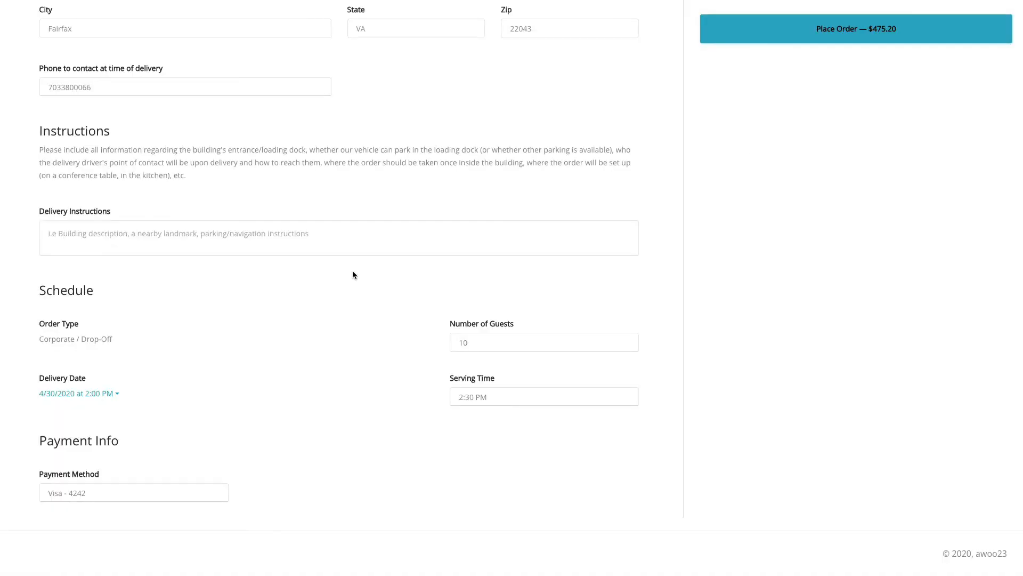
Step: Pay with Account - Facebook, accept the cancellation policy, and place the $475.20 order
scroll(353, 272, "up", 10)
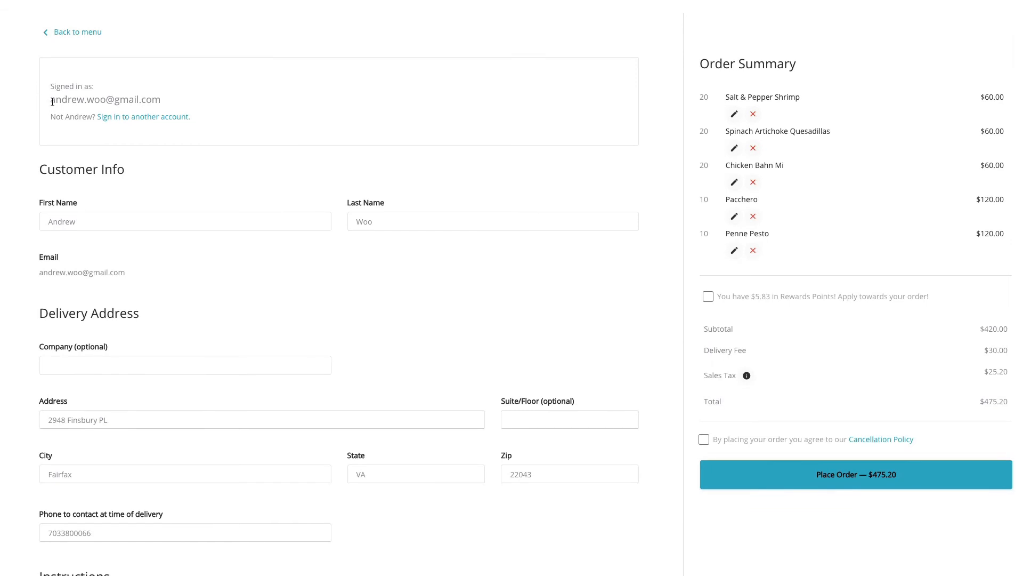
left_click_drag(53, 102, 166, 105)
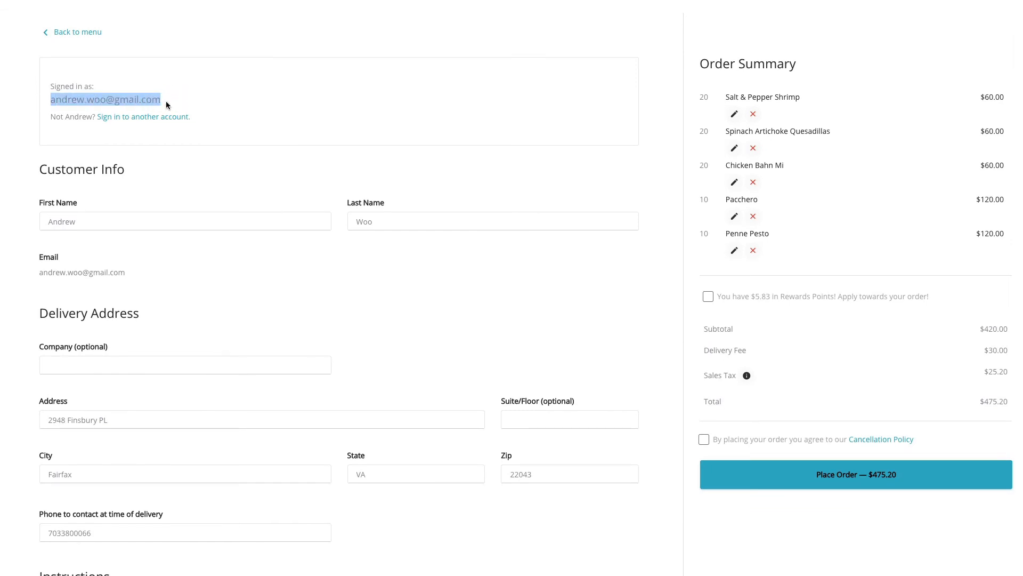
scroll(166, 105, "down", 8)
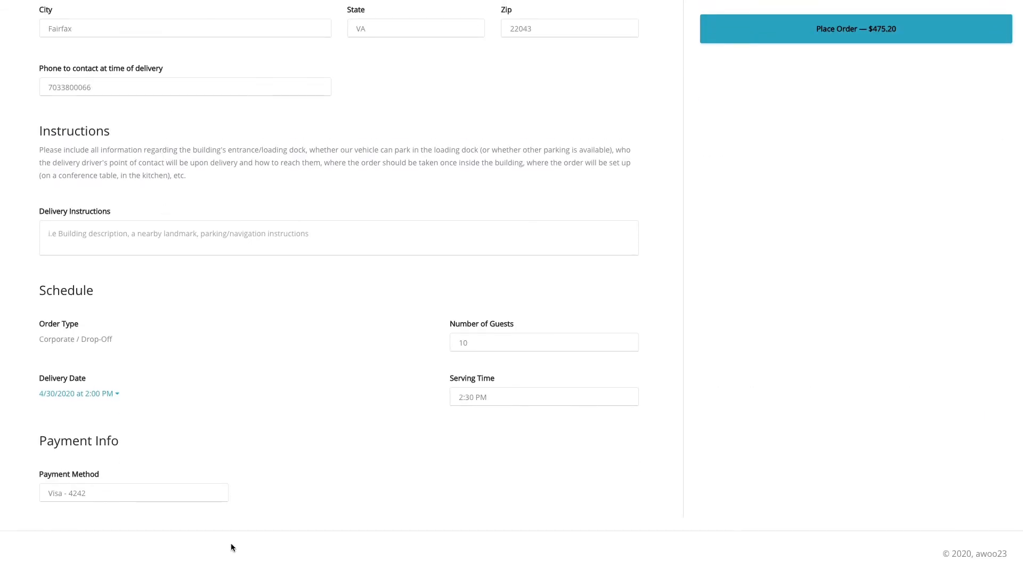
left_click(138, 492)
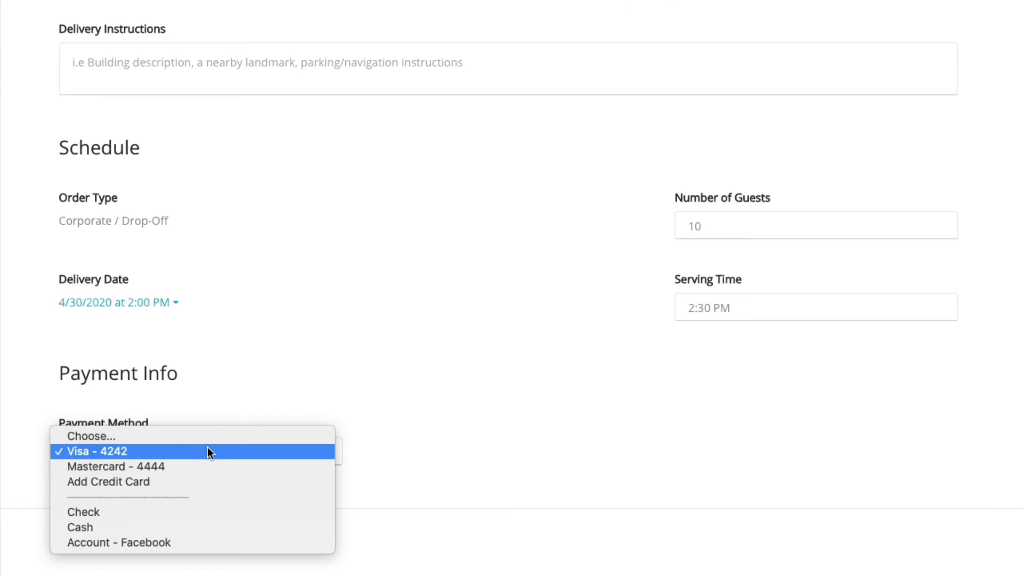
left_click(135, 542)
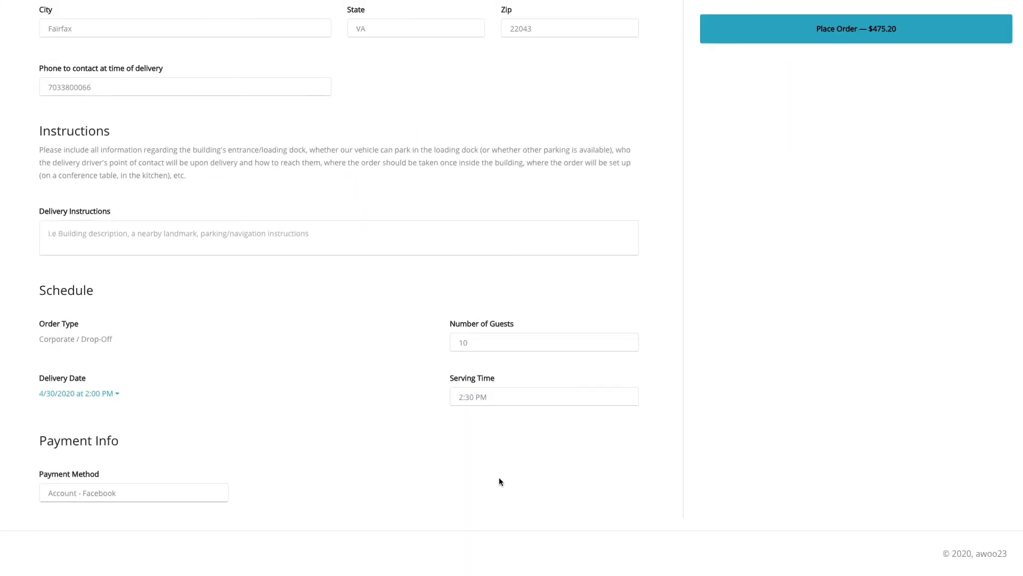
scroll(747, 430, "up", 10)
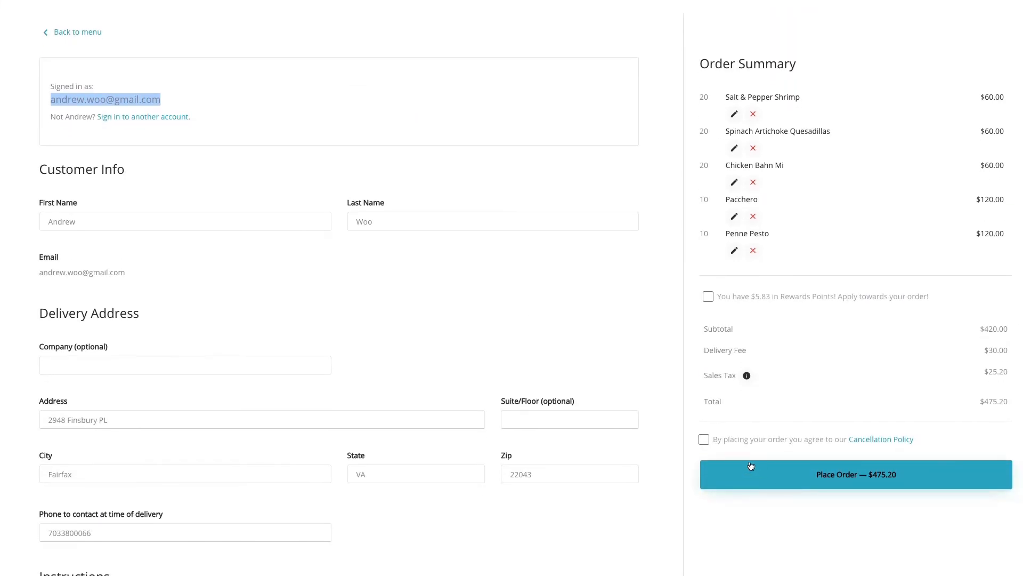
left_click(701, 442)
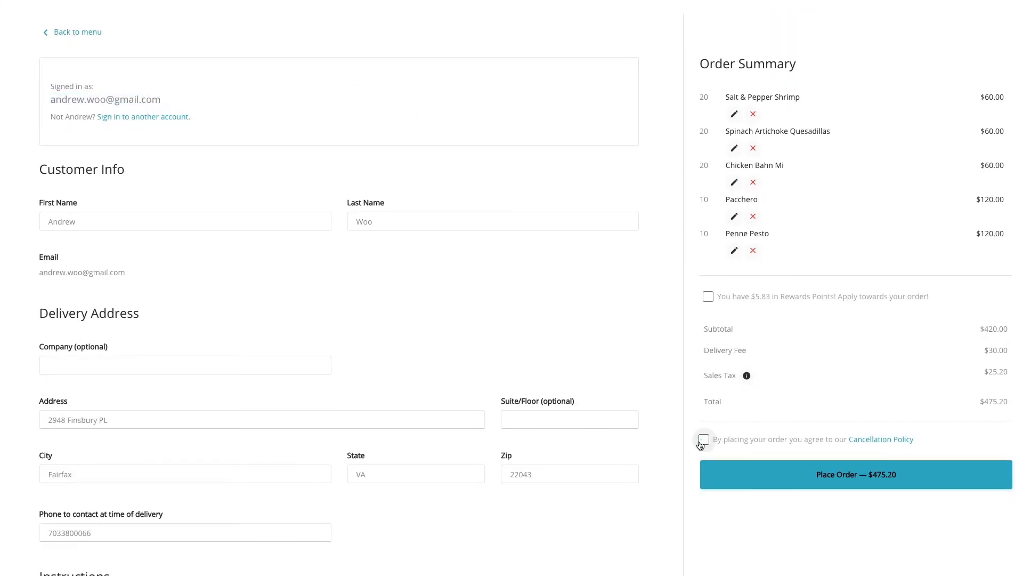
left_click(836, 480)
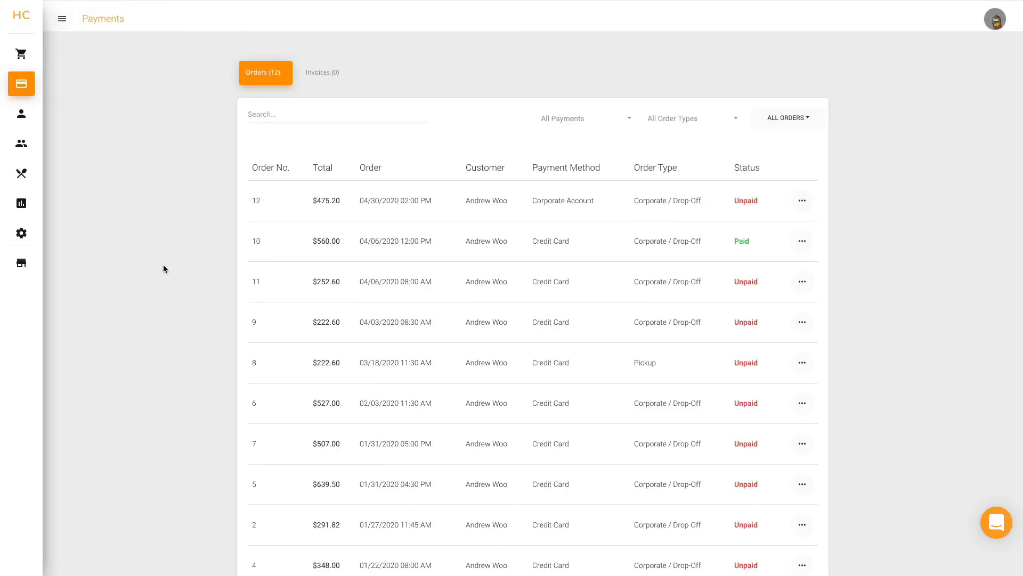
mouse_move(50, 88)
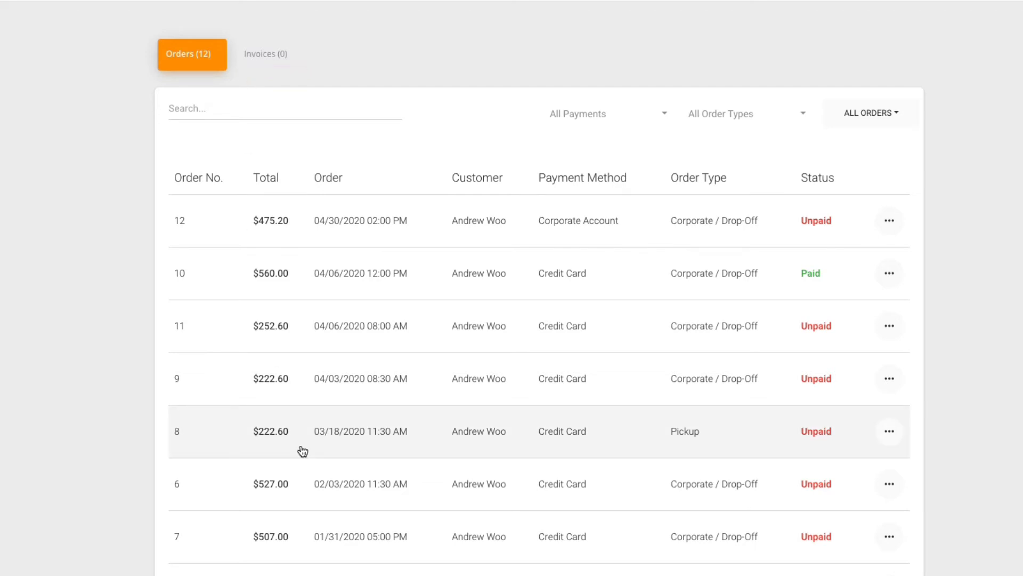
left_click(263, 52)
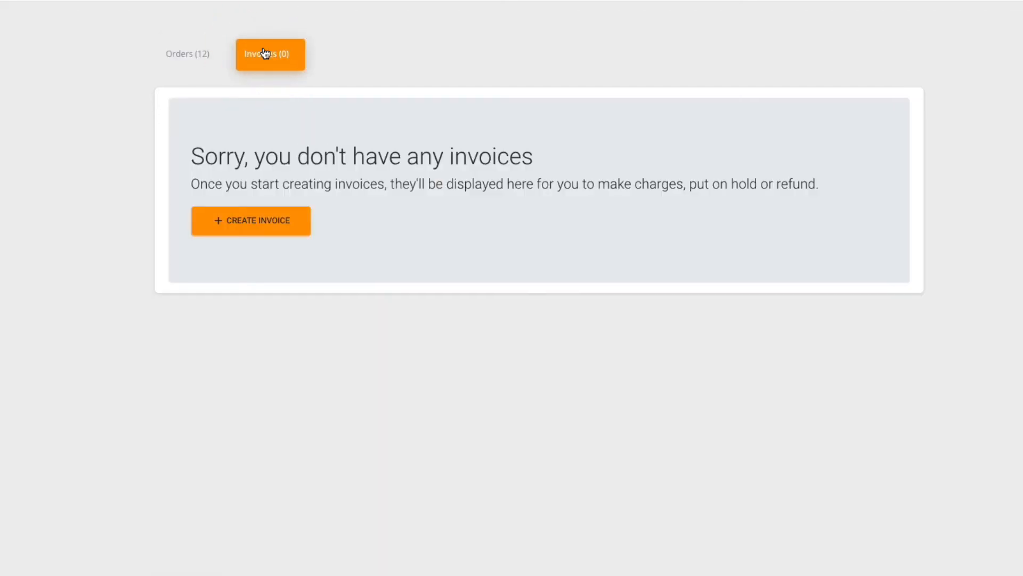
left_click(184, 59)
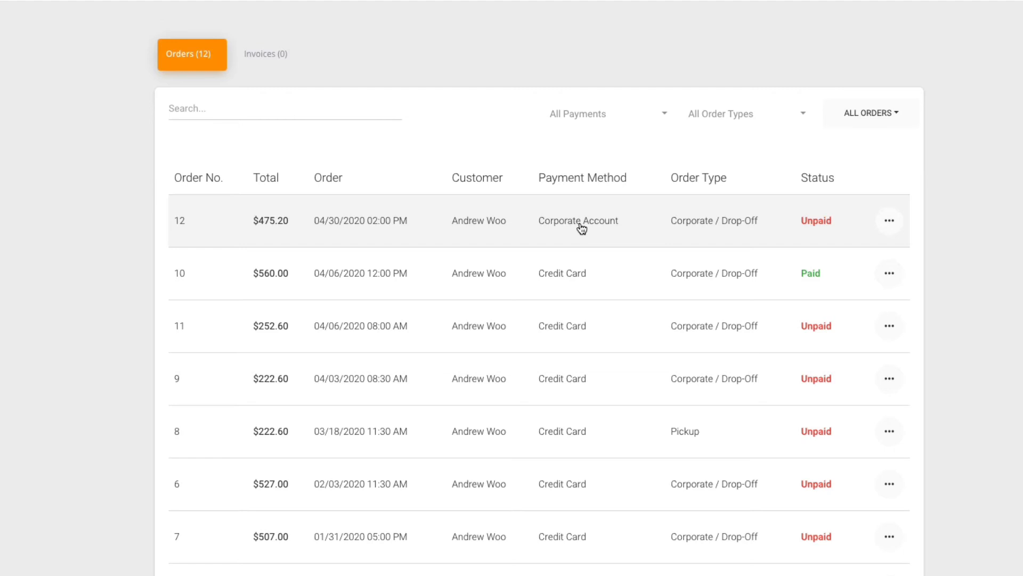
left_click(284, 53)
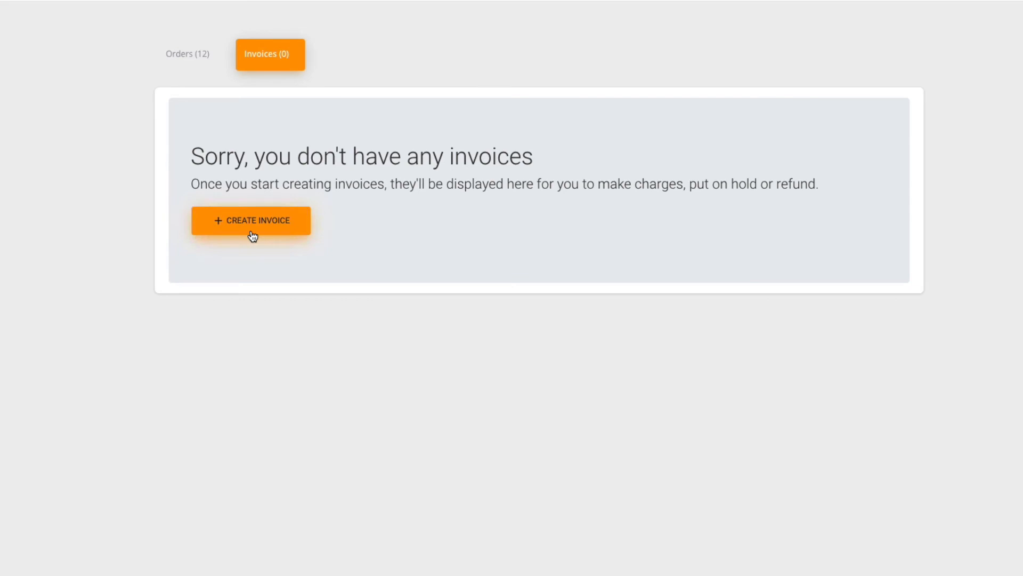
left_click(172, 57)
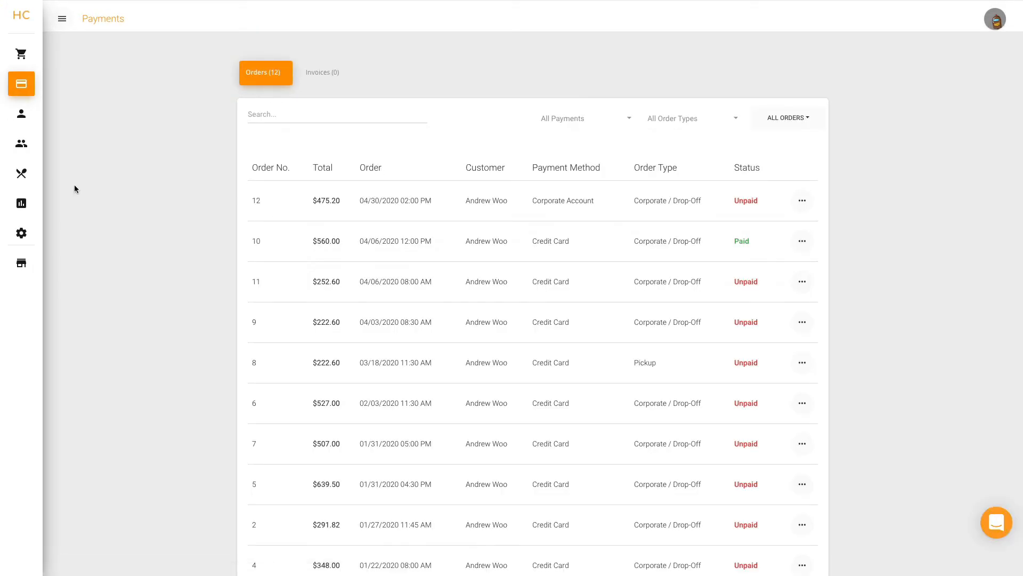
Step: Change order 12's status to Completed from the Orders page
left_click(33, 51)
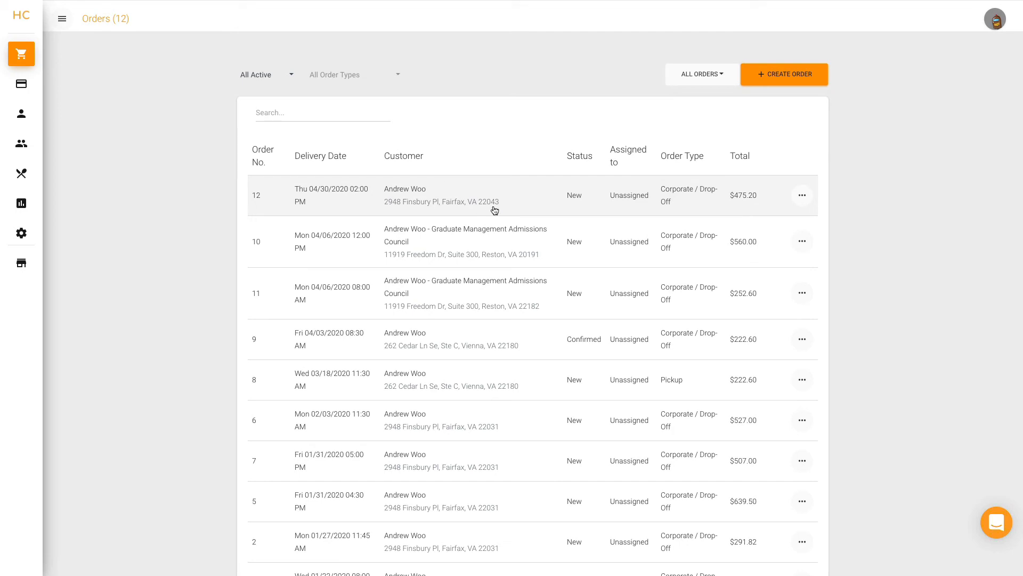
left_click(803, 196)
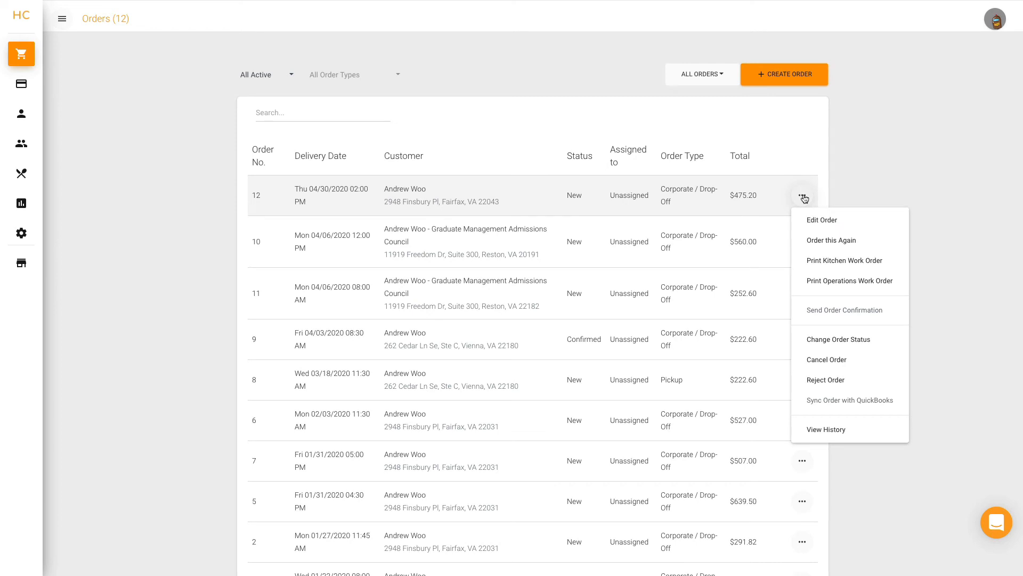
left_click(818, 342)
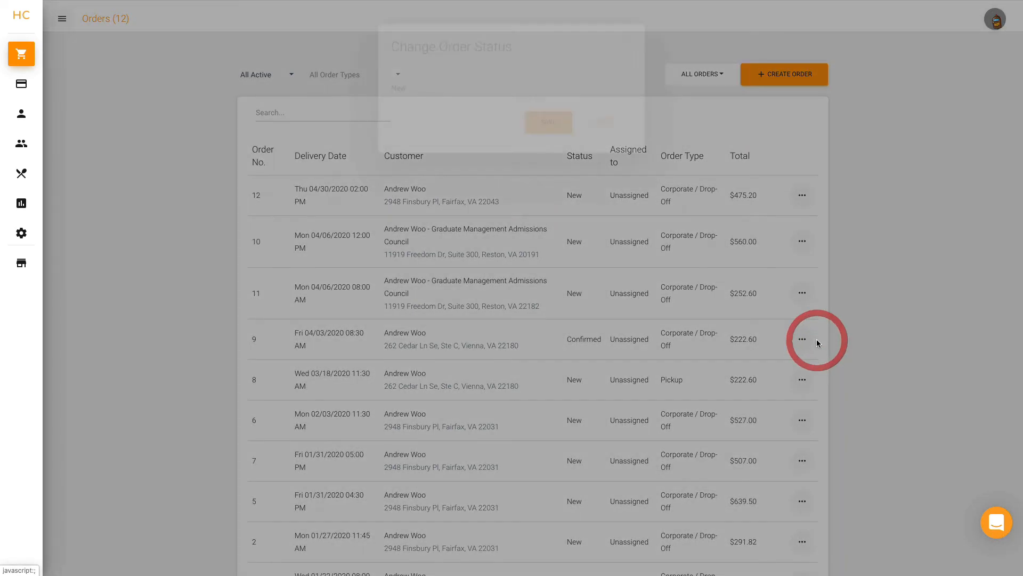
left_click(424, 113)
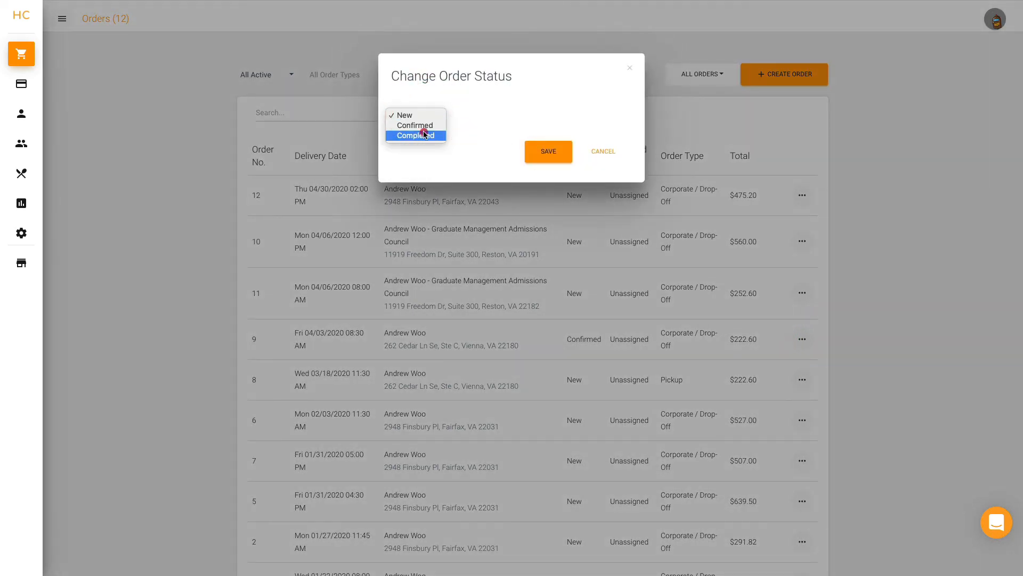
left_click(424, 134)
left_click(542, 174)
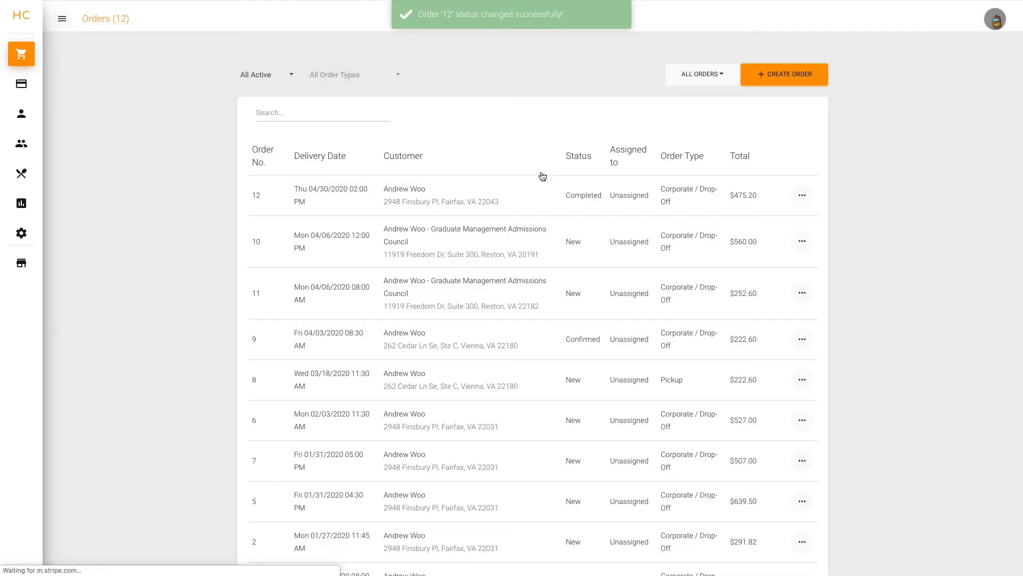
Step: Open the Invoices list on the Payments page
mouse_move(21, 85)
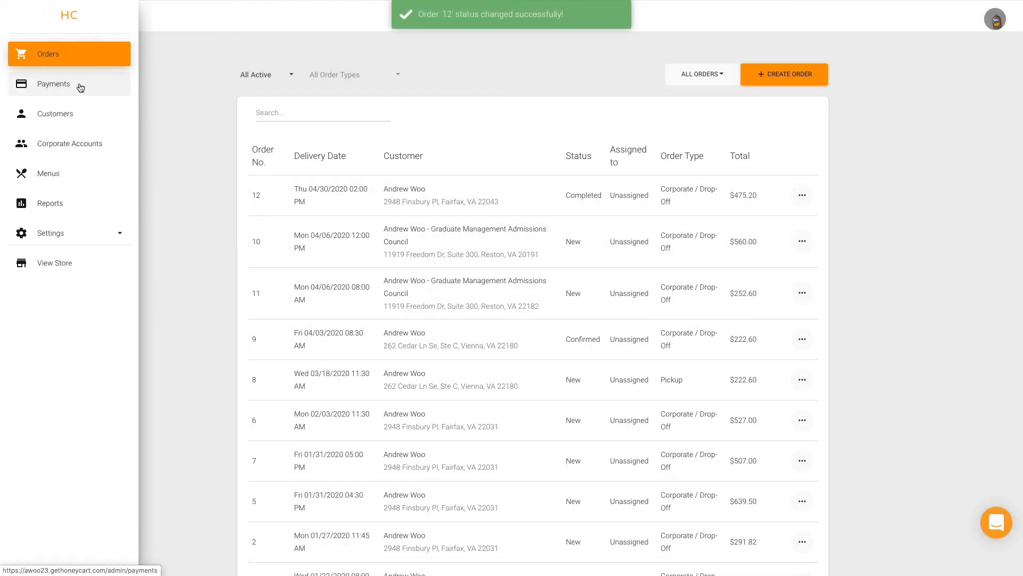
left_click(80, 85)
left_click(330, 72)
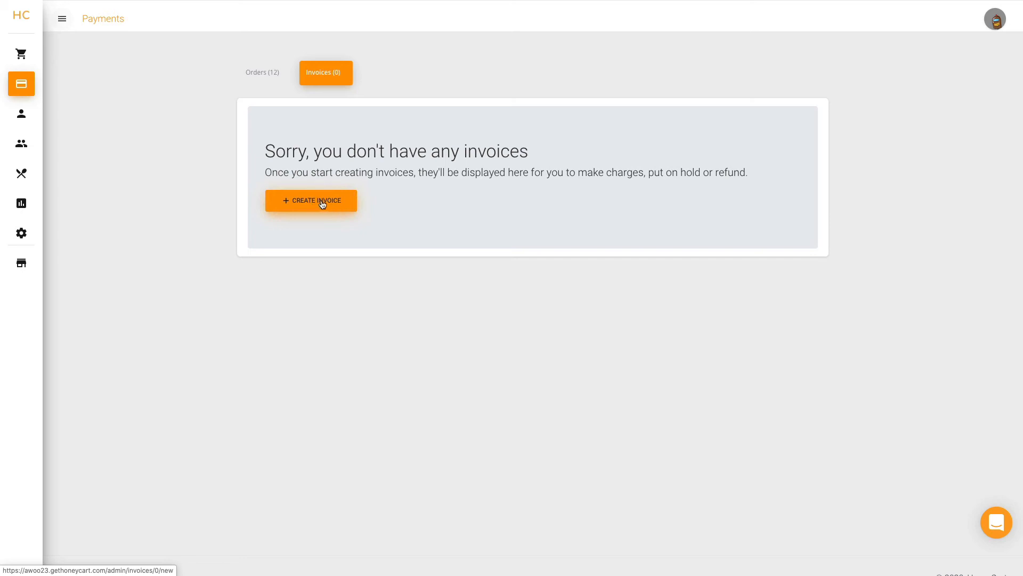
Step: Start a new invoice, confirming Facebook, Visa - 4242 and the 05/14/2020 due date
left_click(322, 204)
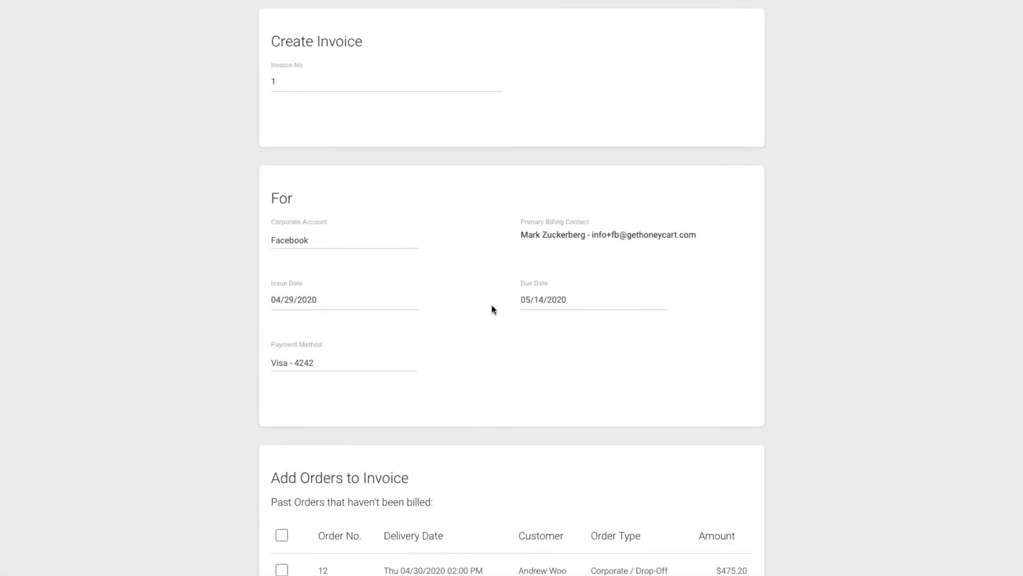
scroll(490, 306, "down", 2)
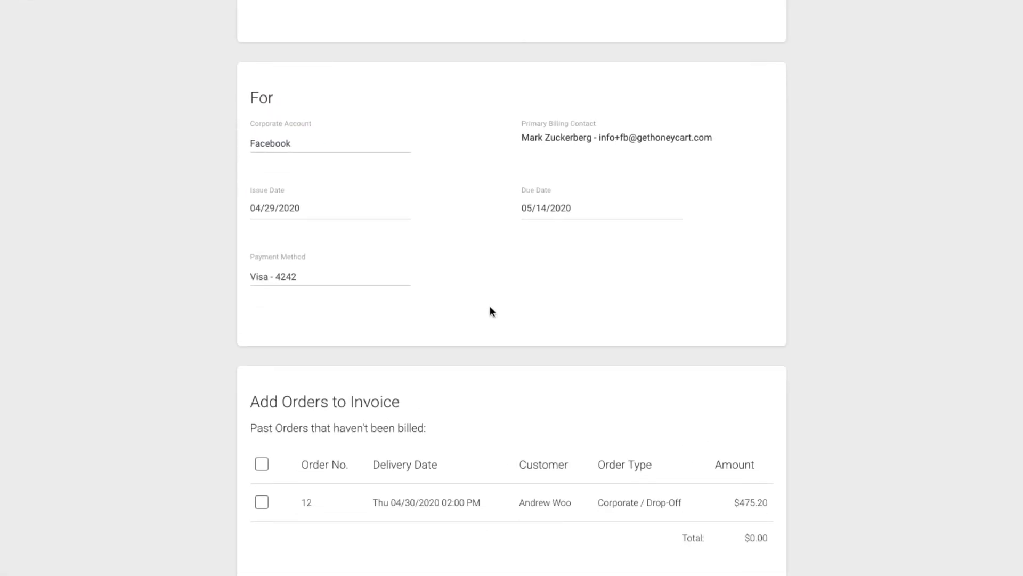
left_click(290, 140)
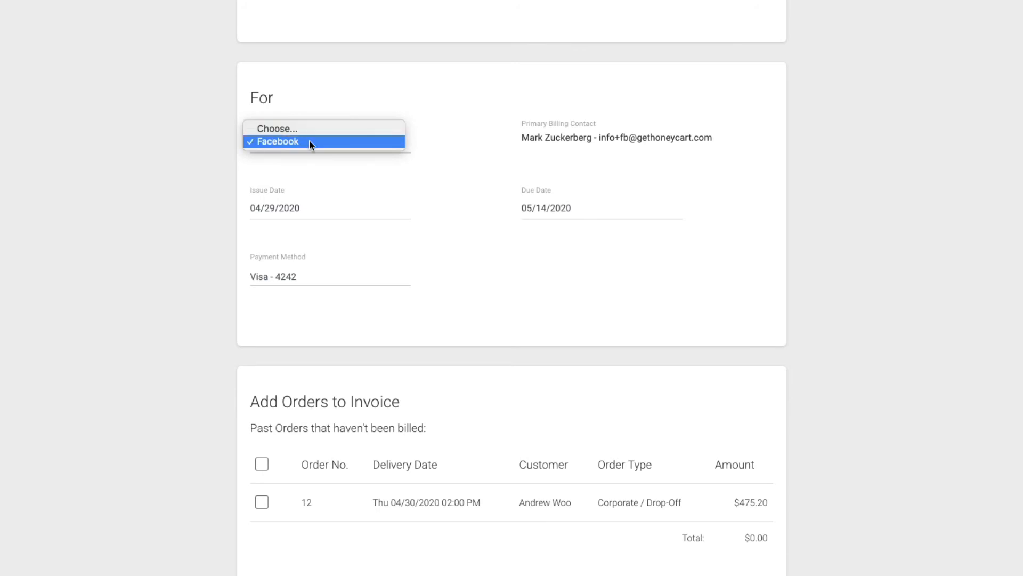
left_click(467, 141)
left_click(315, 275)
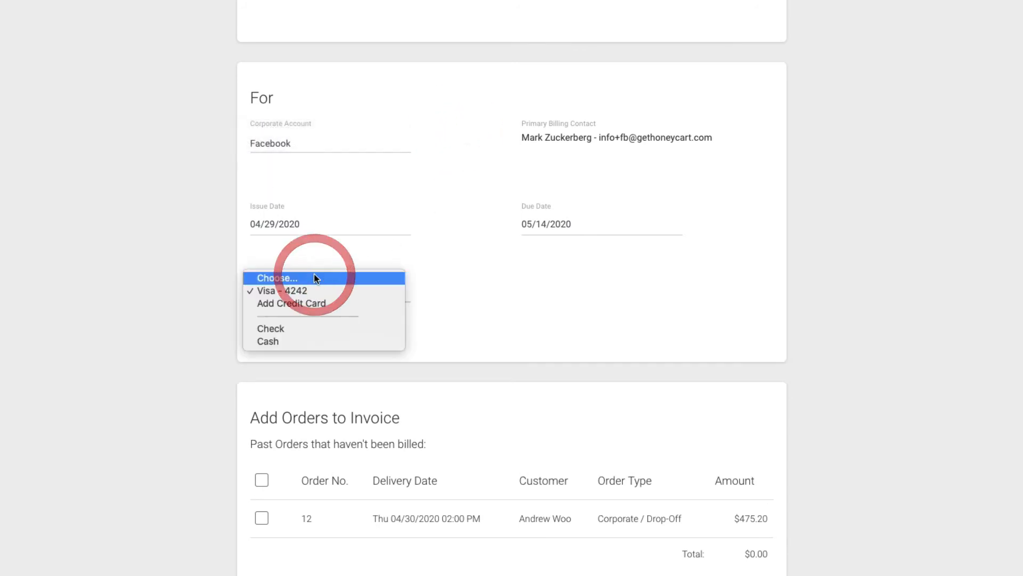
left_click(450, 291)
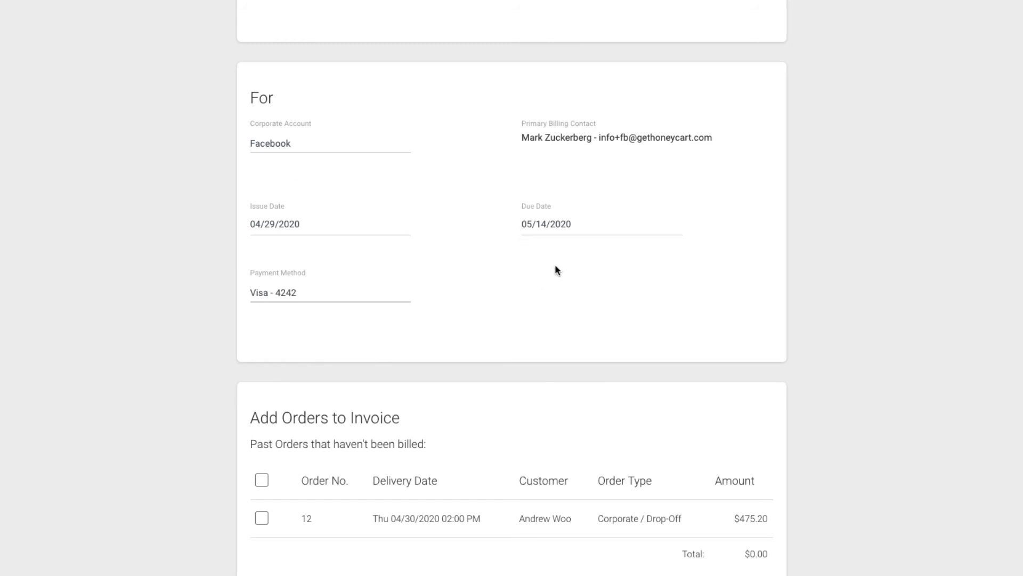
left_click(539, 216)
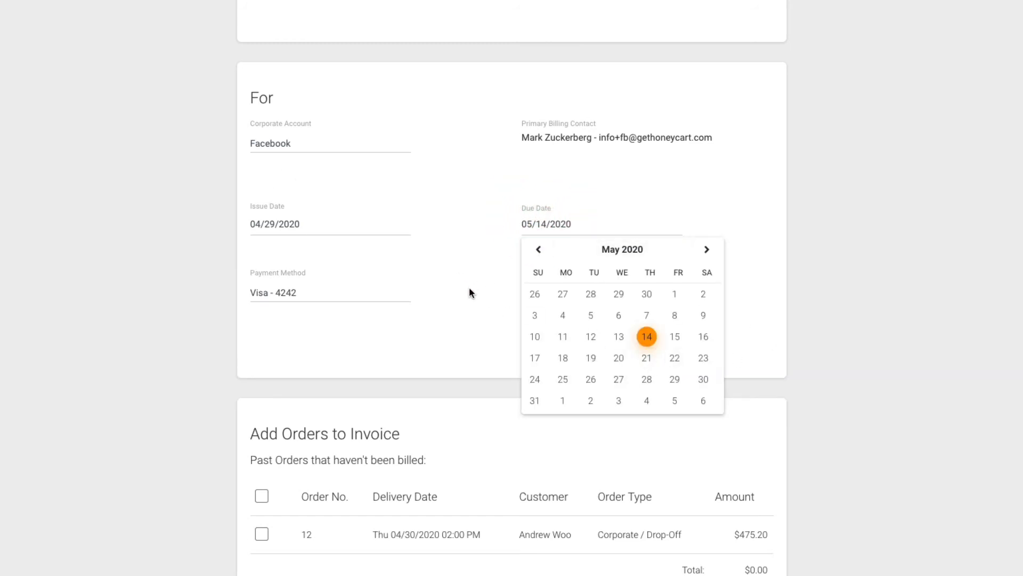
left_click(469, 292)
Step: Add order 12 ($475.20) to the invoice, save it, and confirm its Draft status
scroll(469, 292, "down", 2)
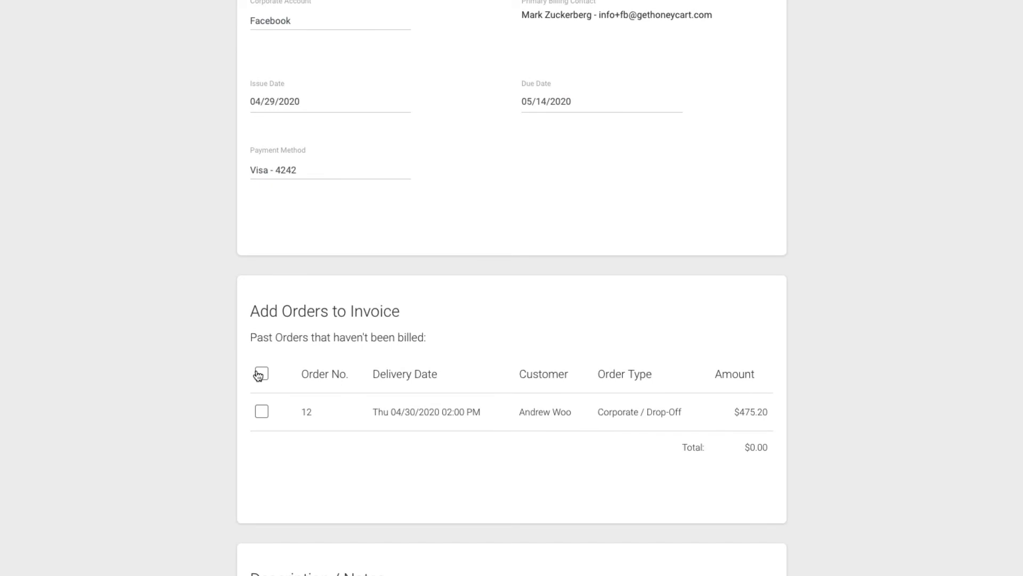
left_click(260, 374)
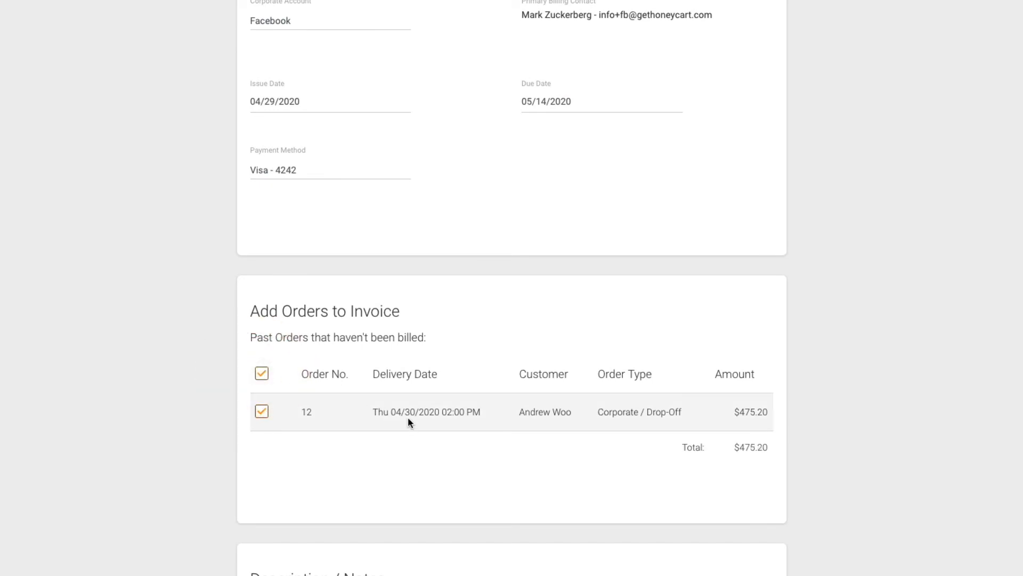
scroll(408, 421, "down", 3)
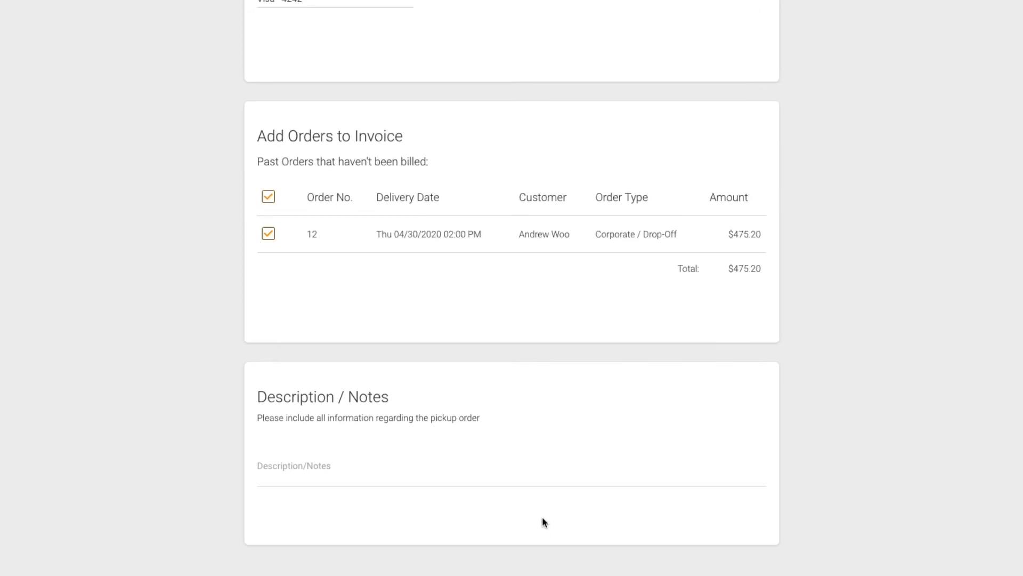
scroll(543, 524, "up", 6)
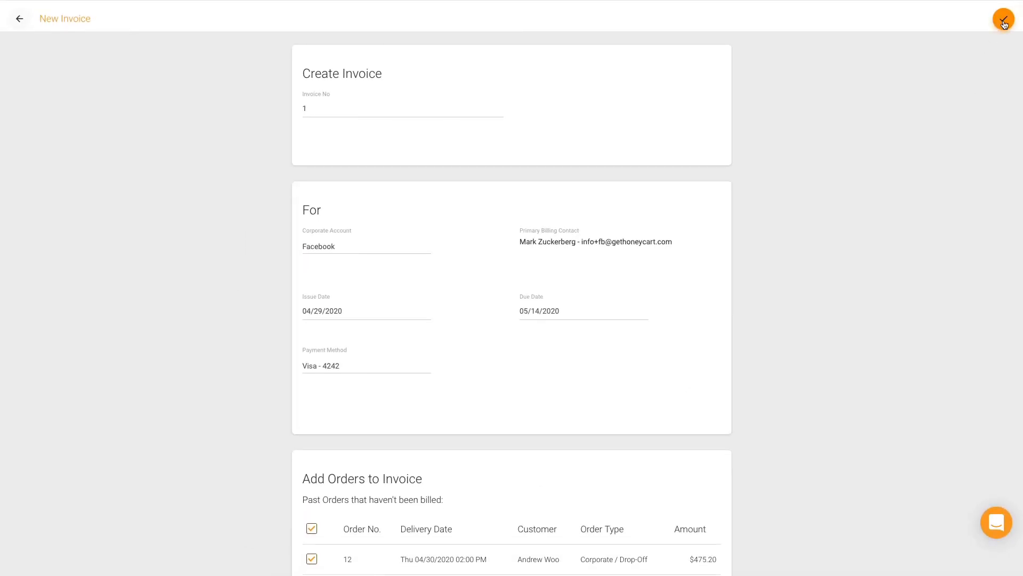
left_click(1004, 21)
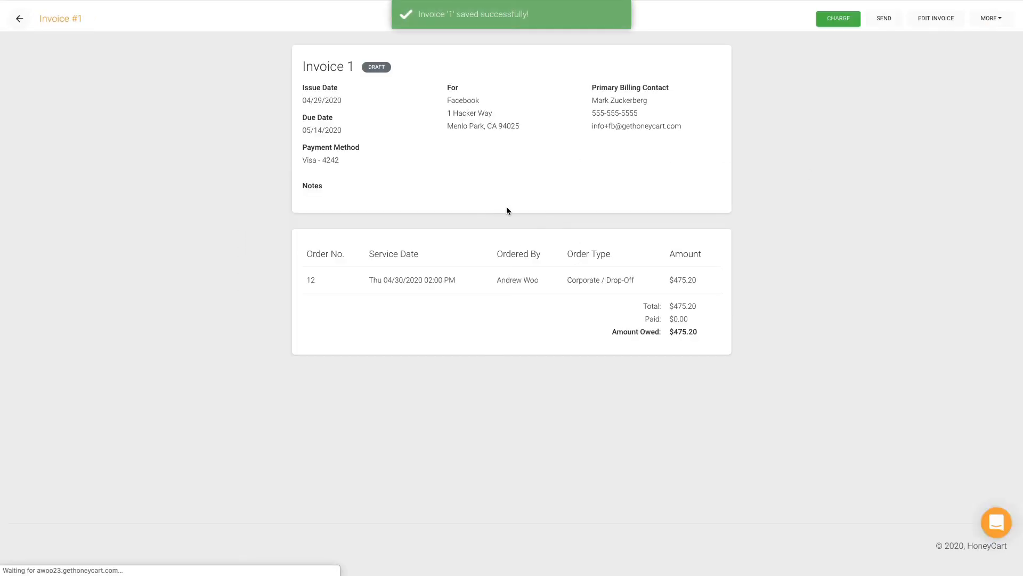
left_click_drag(368, 67, 411, 66)
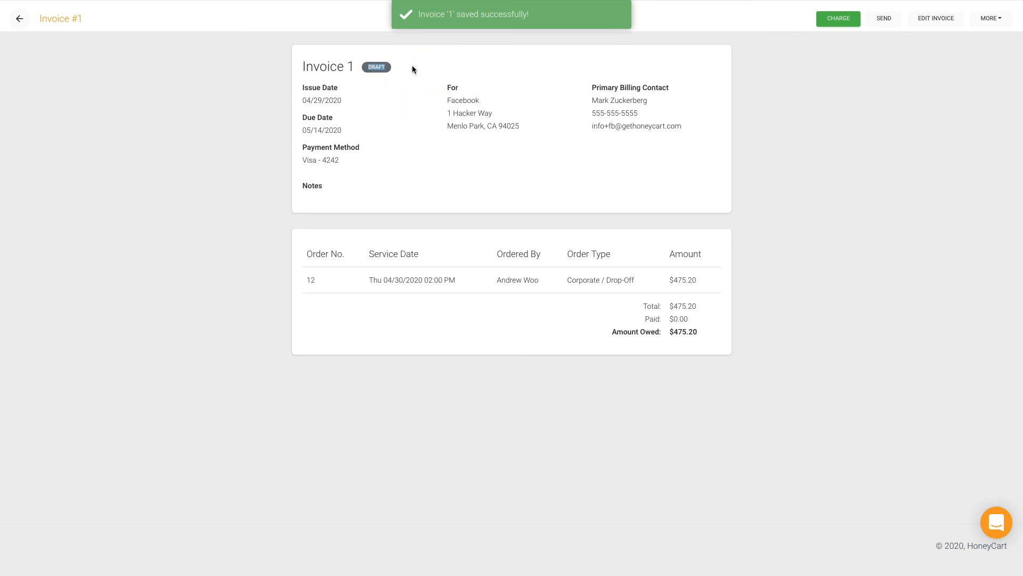
left_click(412, 69)
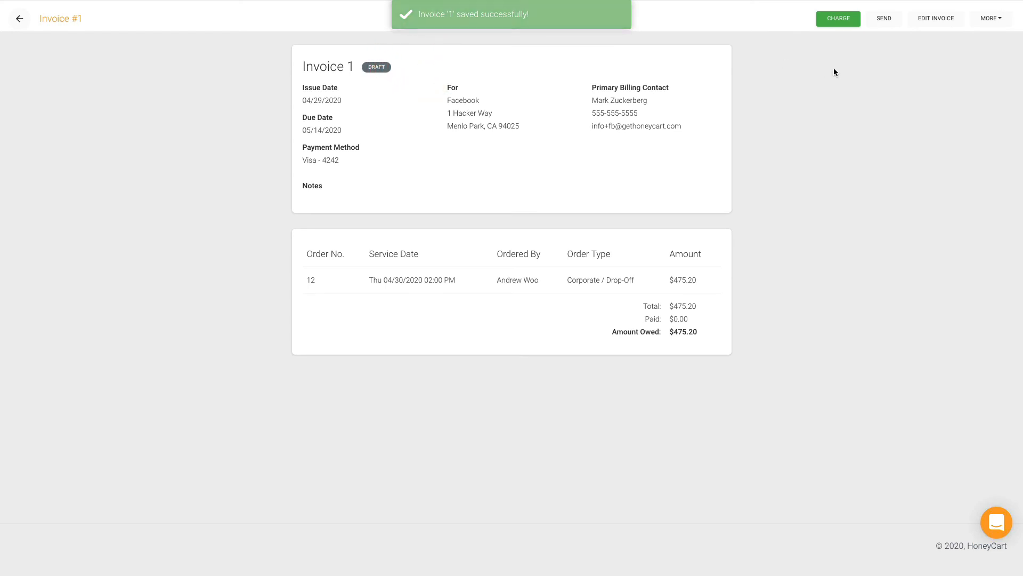
left_click(892, 21)
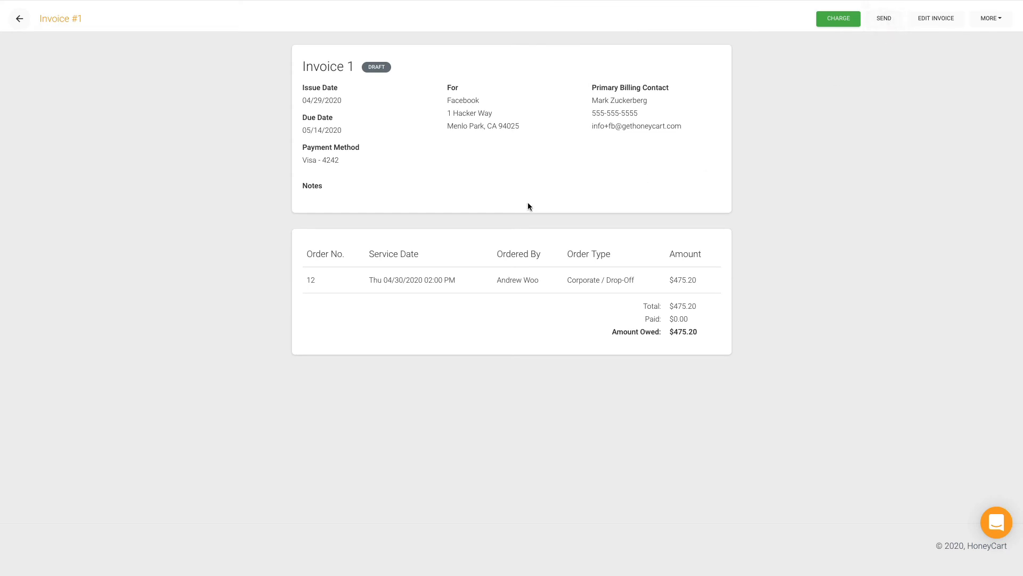
Step: Email Invoice 1 to Facebook's billing contact only, removing the extra recipient address first
left_click(886, 20)
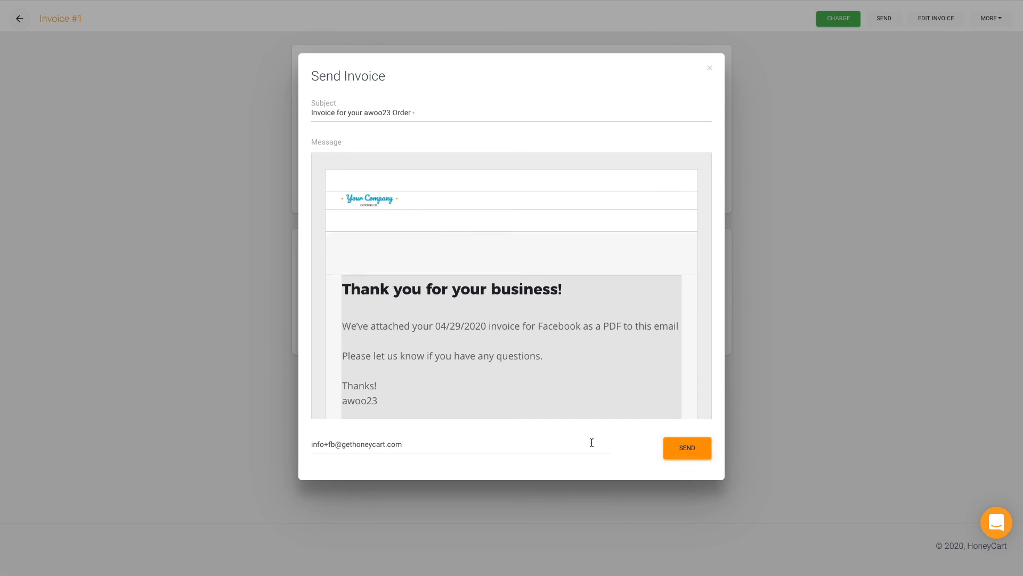
left_click(353, 438)
left_click(414, 441)
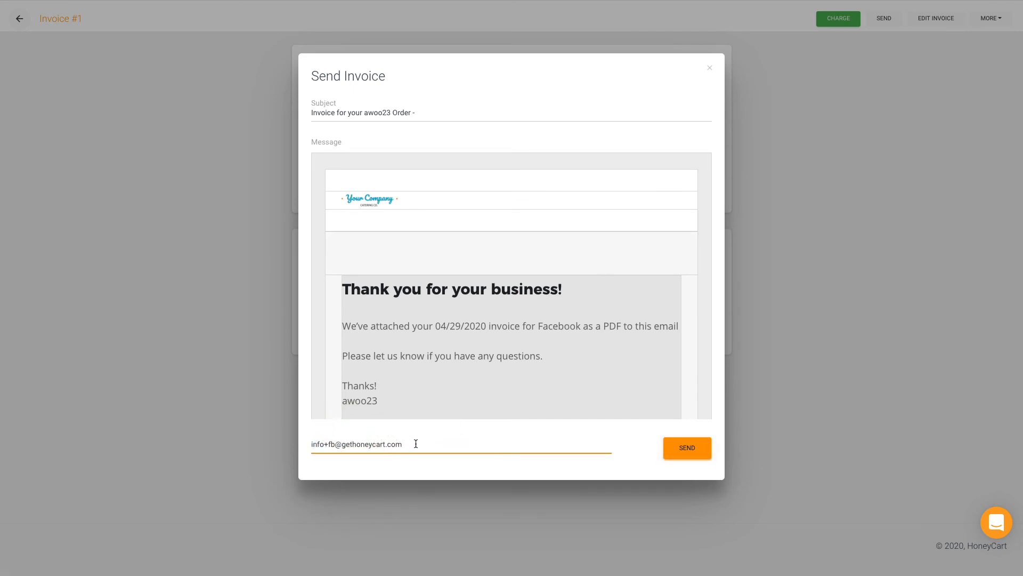
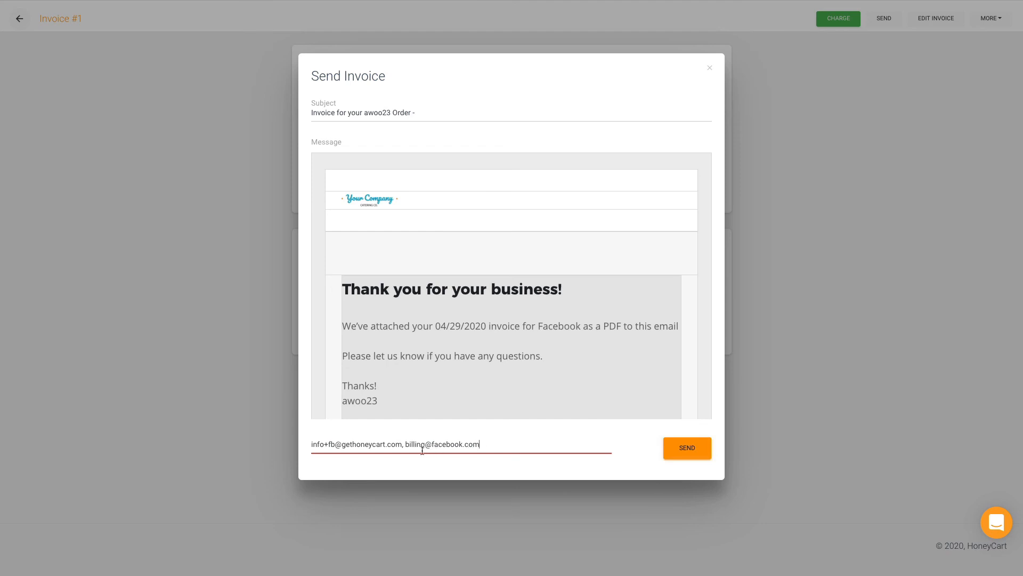
left_click_drag(403, 444, 521, 444)
key("BackSpace")
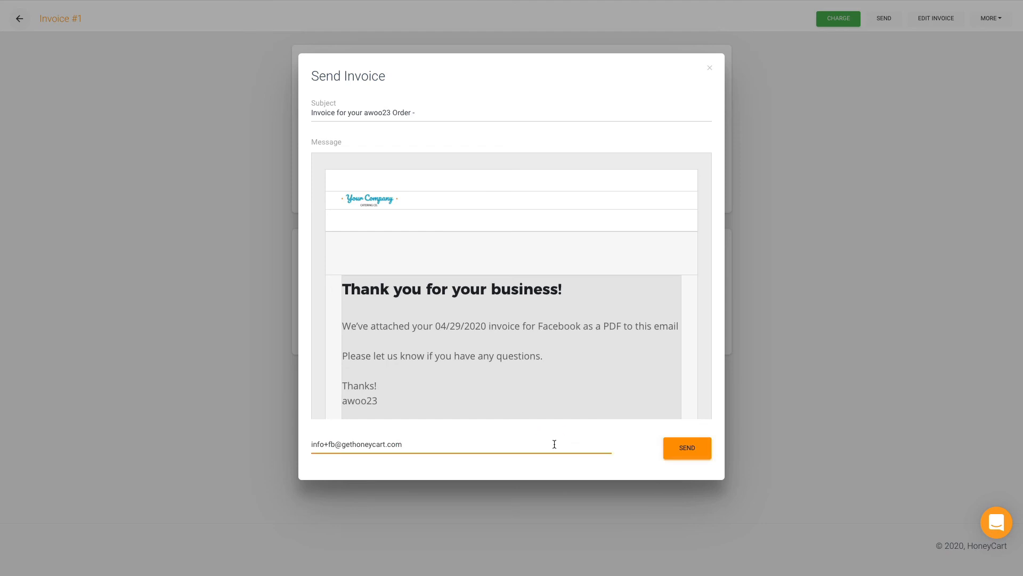
left_click(678, 457)
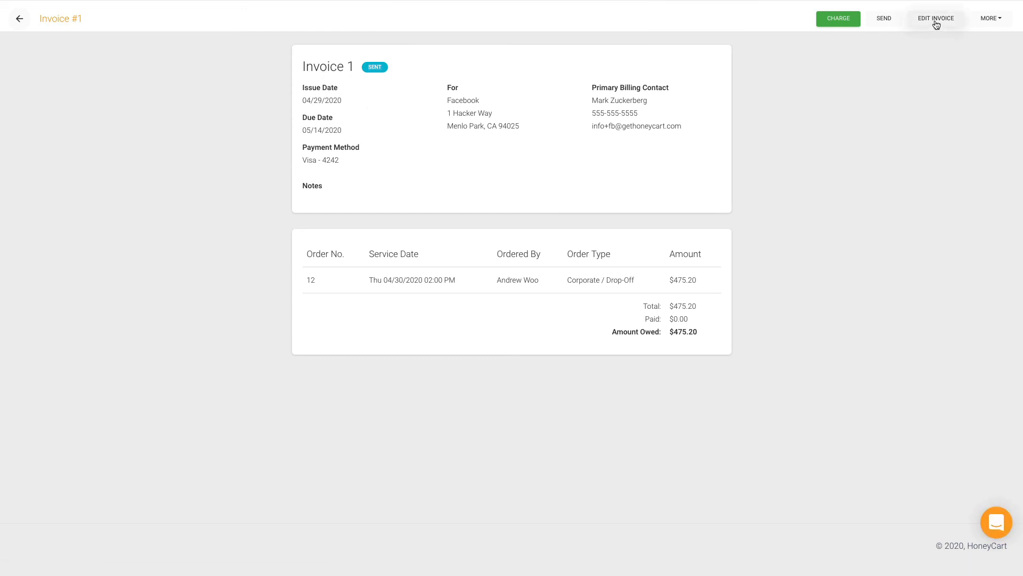
Step: Change Invoice 1's due date to April 29, 2020 via the calendar and save
left_click(387, 68)
left_click(932, 25)
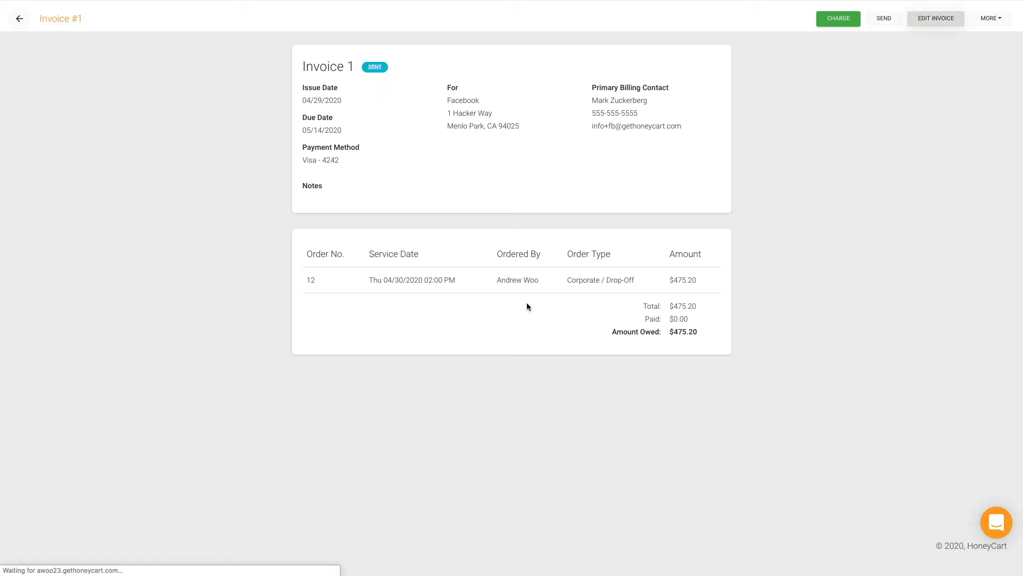
left_click(537, 156)
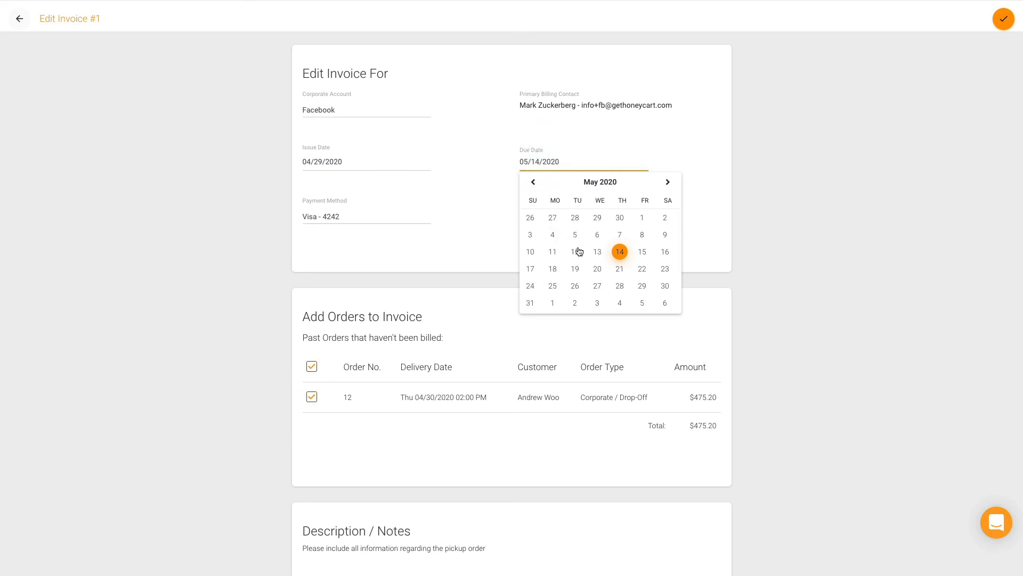
left_click(533, 182)
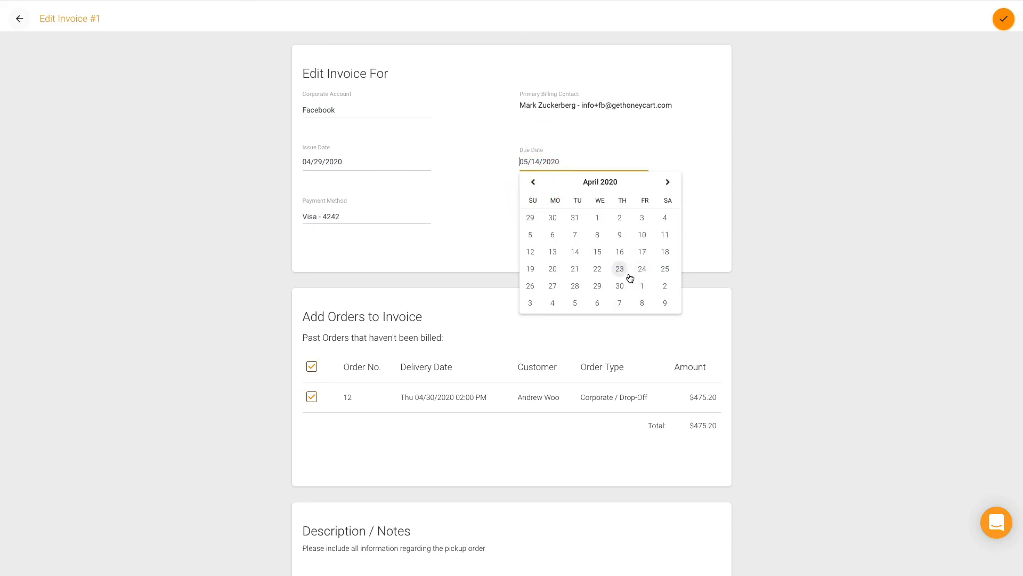
left_click(575, 286)
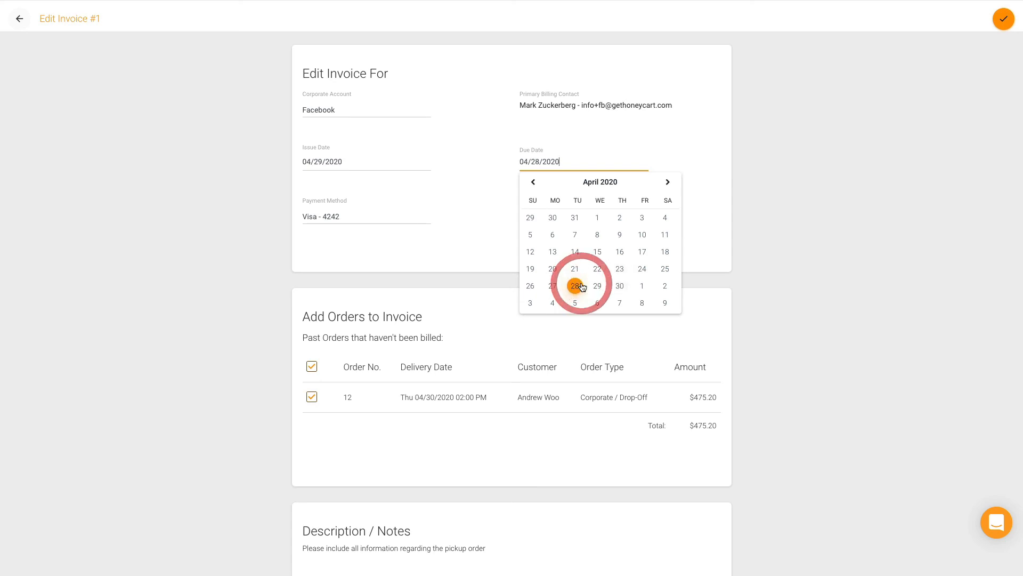
left_click(558, 165)
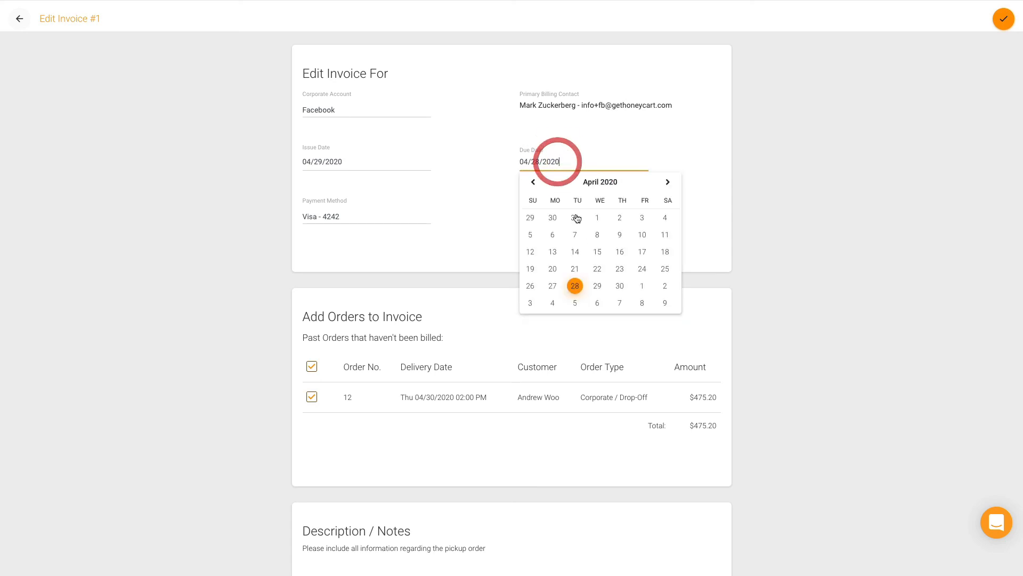
left_click(598, 286)
left_click(1010, 27)
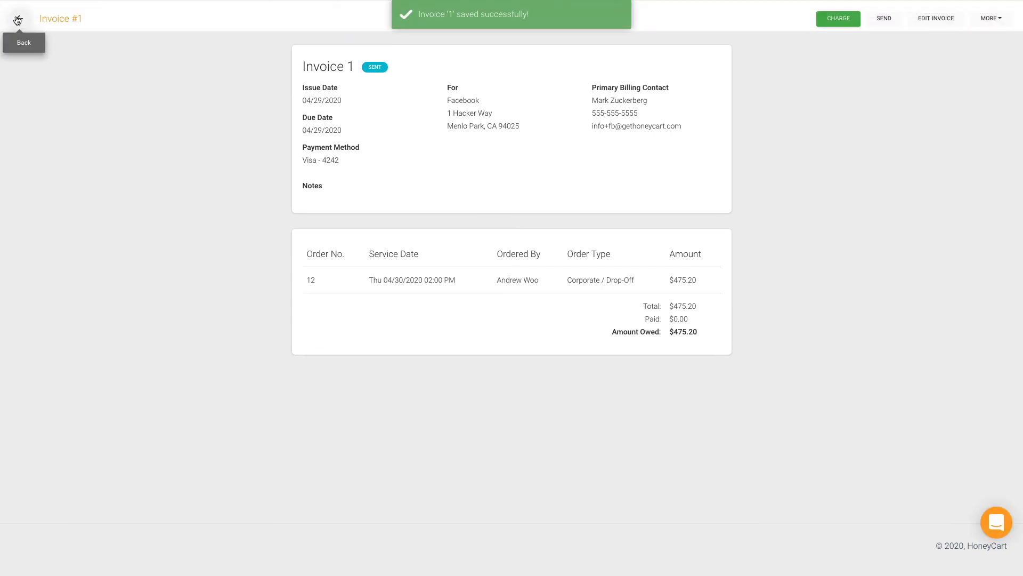
Step: Re-edit Invoice 1 with issue date April 26 and due date April 28, 2020, and save
left_click(940, 19)
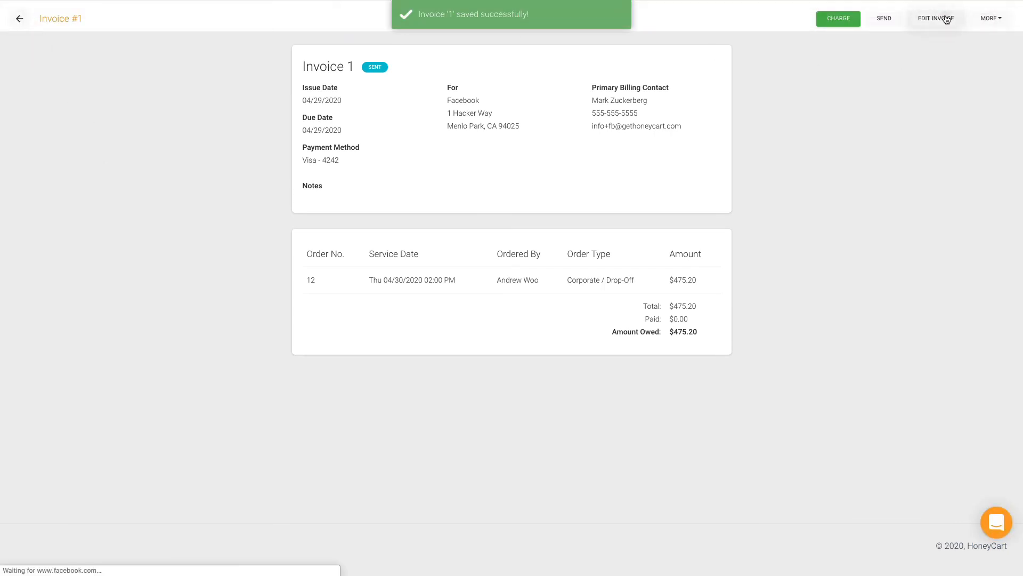
left_click(338, 163)
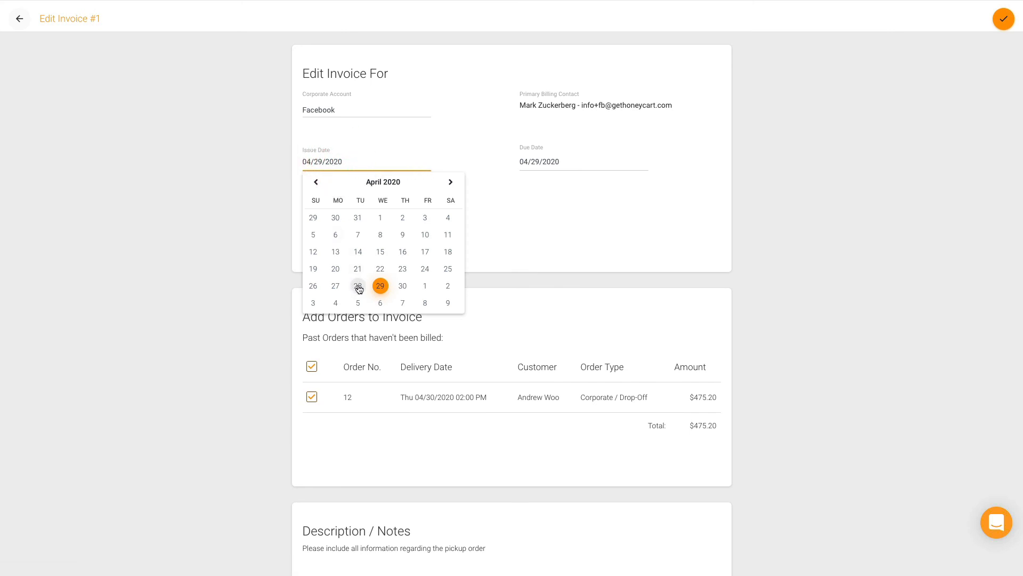
left_click(313, 285)
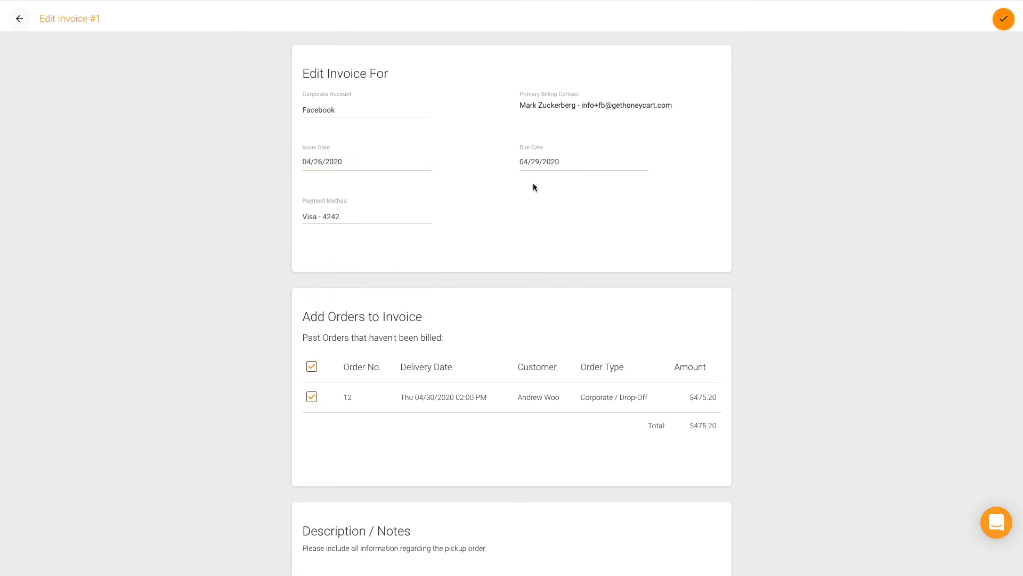
left_click(533, 162)
left_click(576, 286)
left_click(1004, 31)
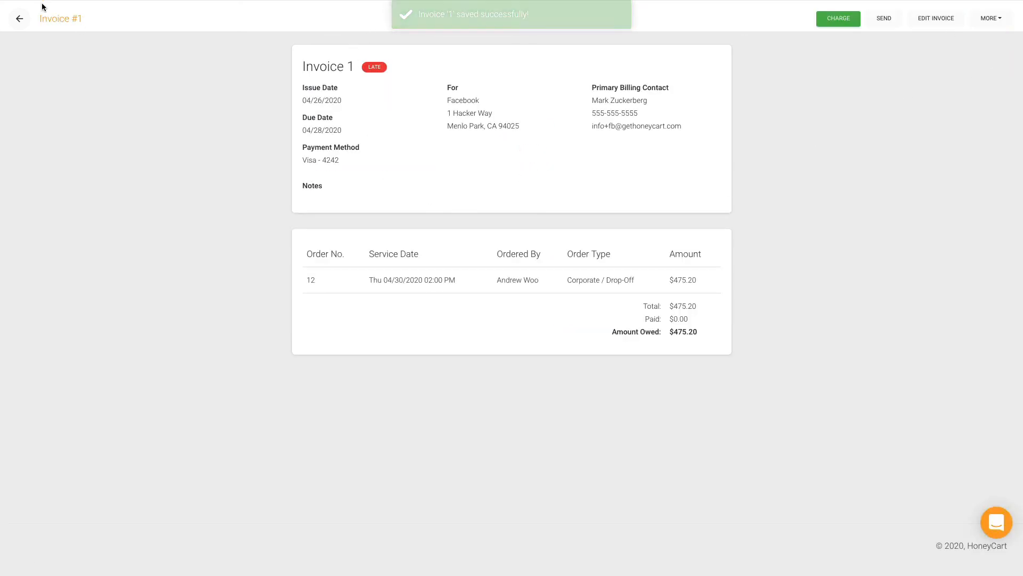
Step: Check Facebook's $475.20 credit used in Corporate Accounts, then return to the Payments invoice list
left_click(19, 19)
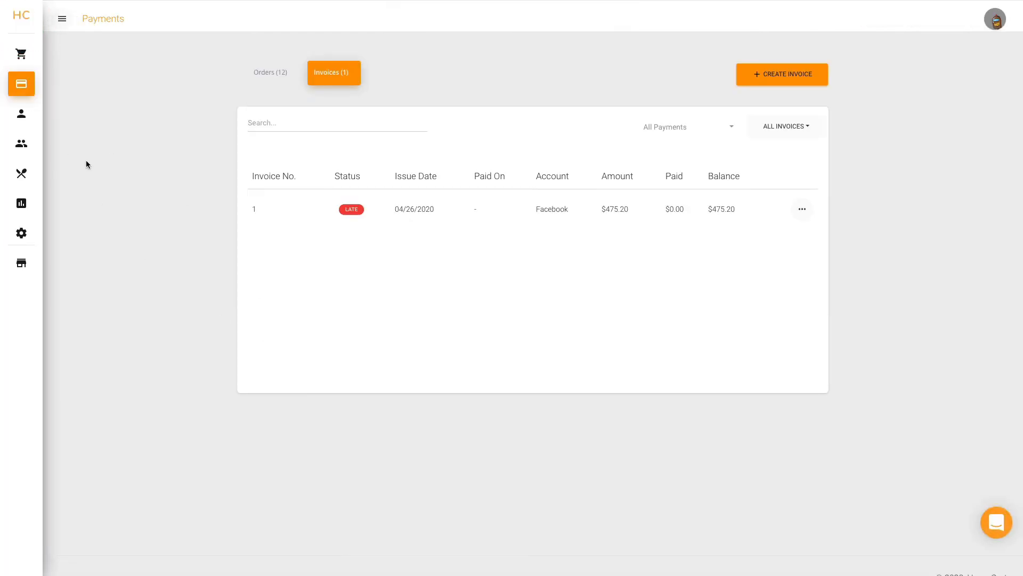
mouse_move(27, 160)
left_click(53, 143)
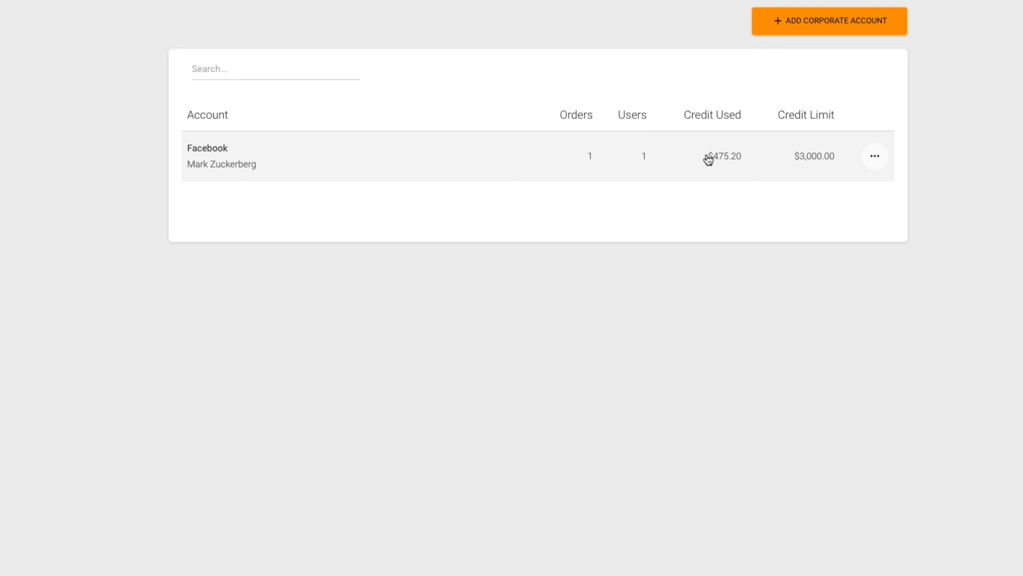
left_click_drag(708, 157, 756, 160)
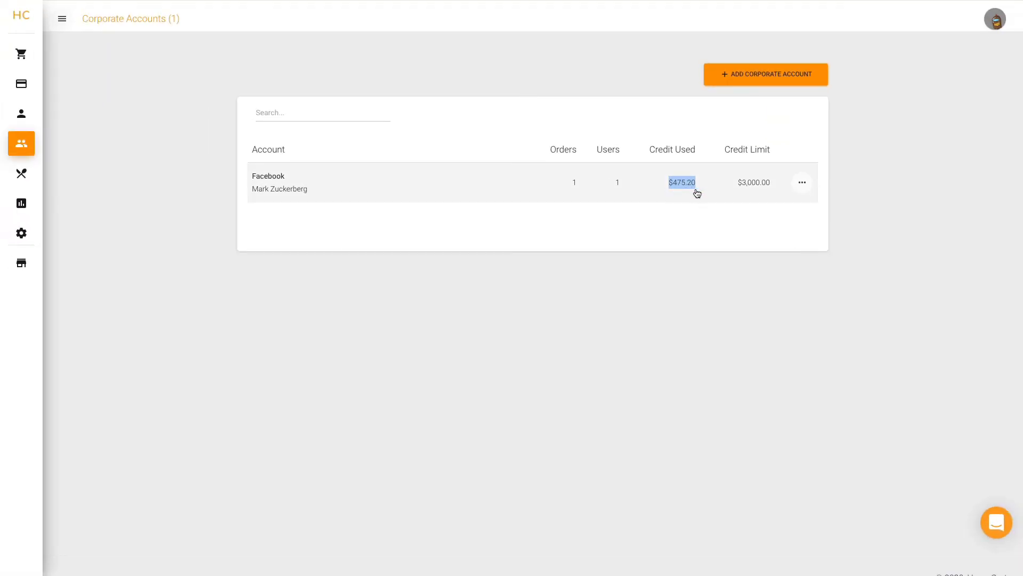
left_click(47, 86)
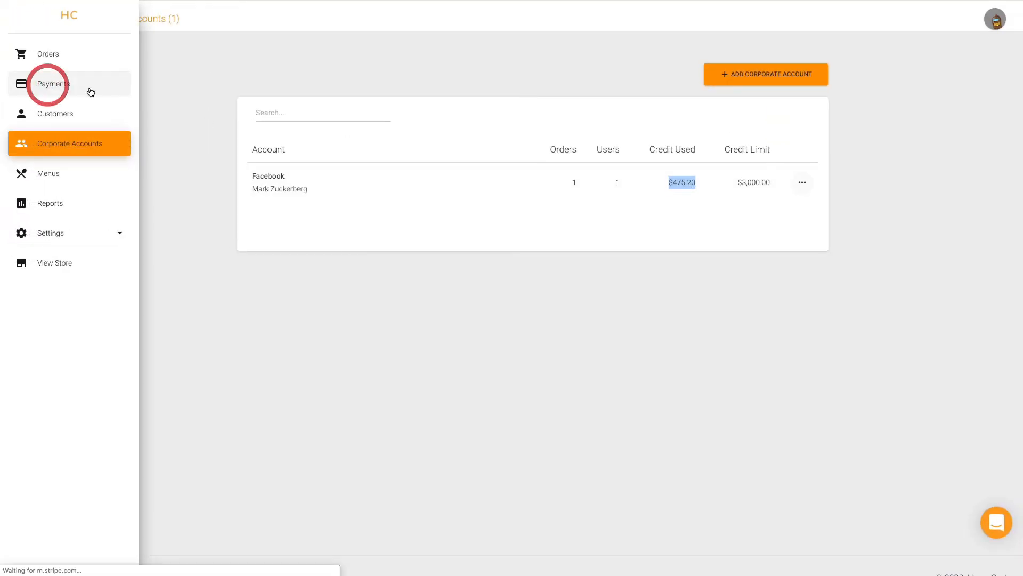
left_click(333, 82)
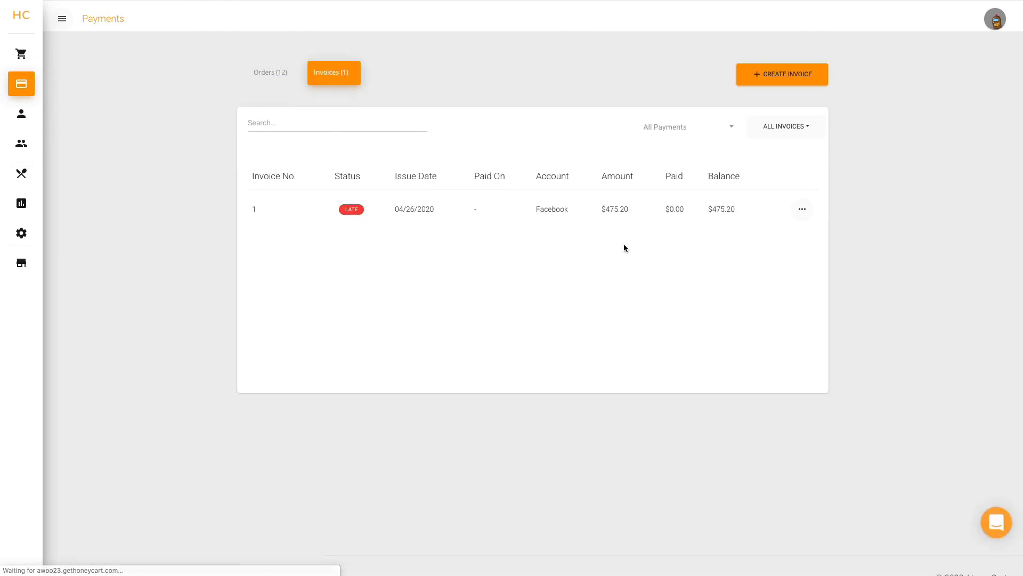
Step: Charge Invoice 1's $475.20 to the Visa card on file and return to the invoice list
left_click(795, 214)
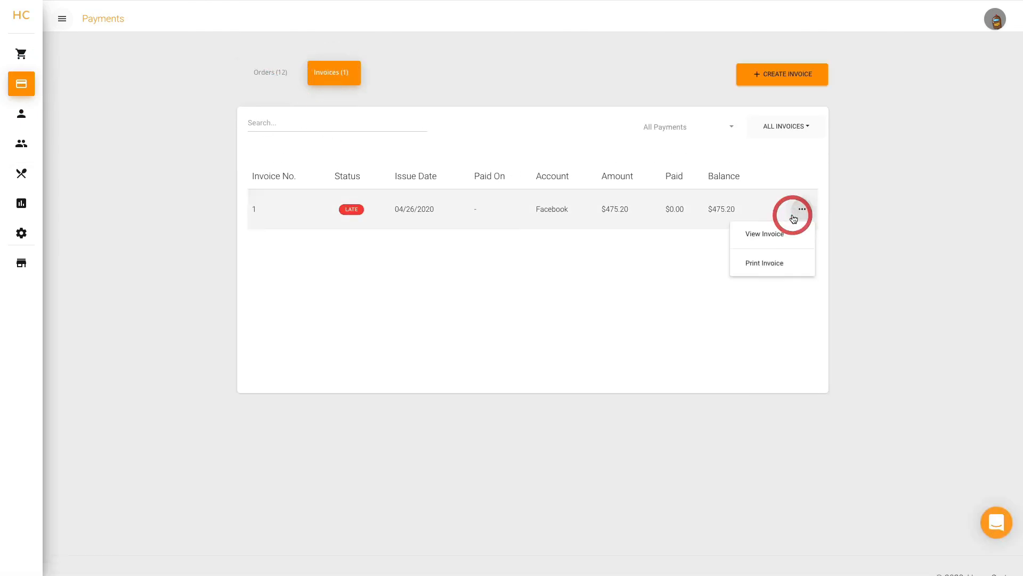
left_click(659, 207)
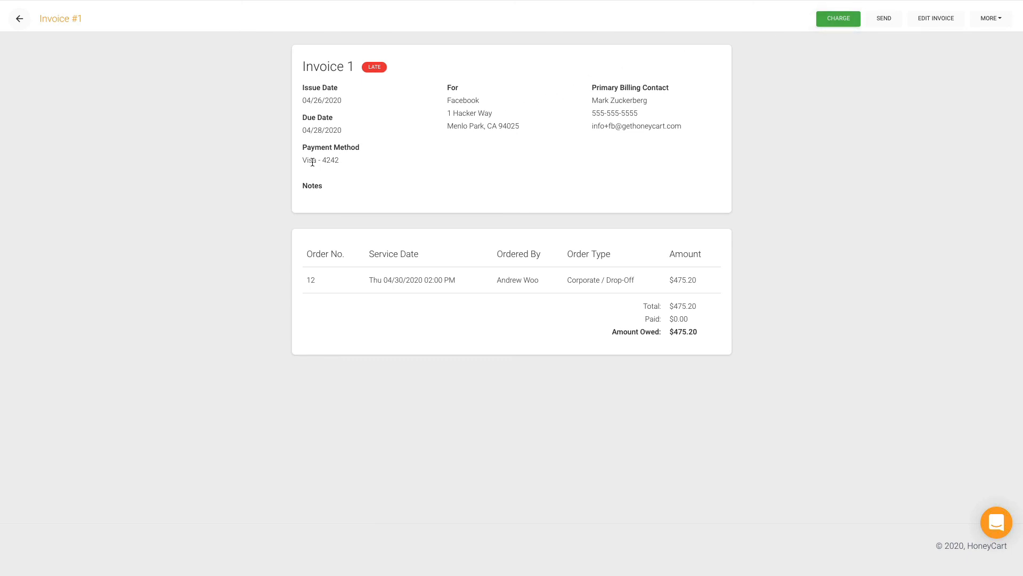
left_click_drag(305, 160, 363, 161)
left_click(379, 162)
left_click(839, 19)
left_click(693, 233)
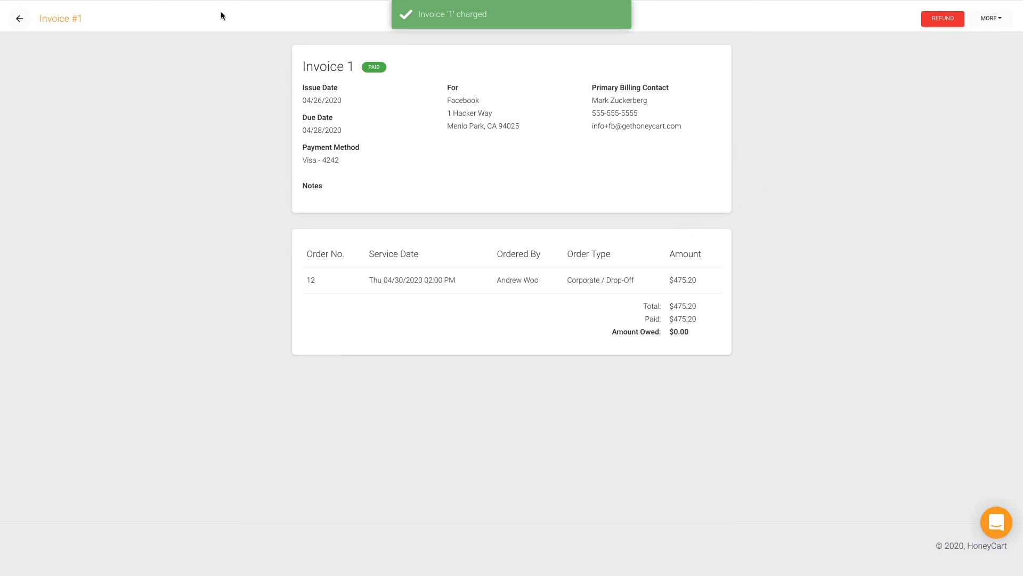
left_click(20, 18)
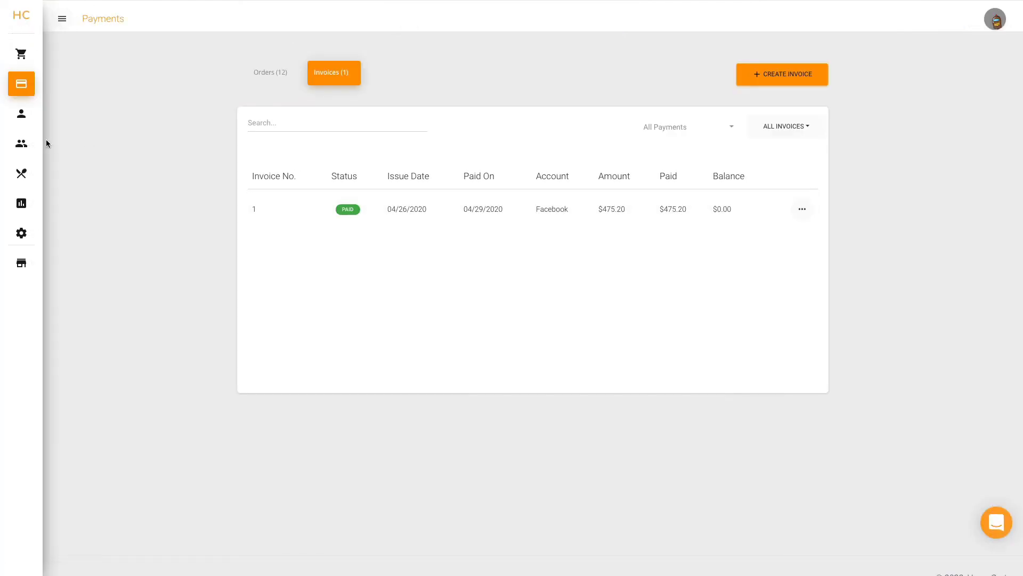
Step: Confirm in Corporate Accounts that Facebook's credit used is now $0.00
left_click(42, 143)
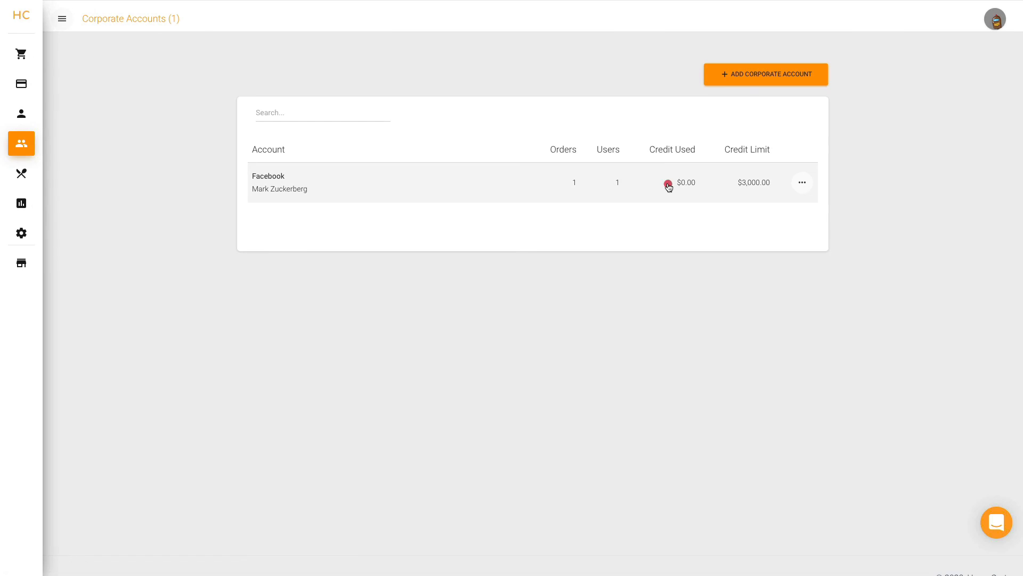
left_click_drag(668, 185, 705, 183)
left_click(677, 203)
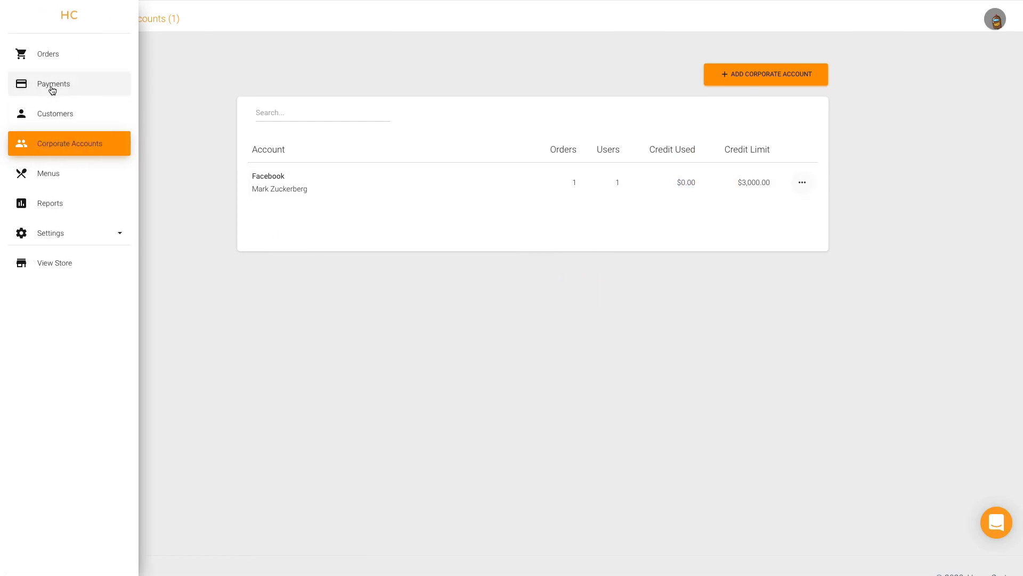
Step: Revisit the Payments invoice list, then go back to Corporate Accounts
mouse_move(14, 123)
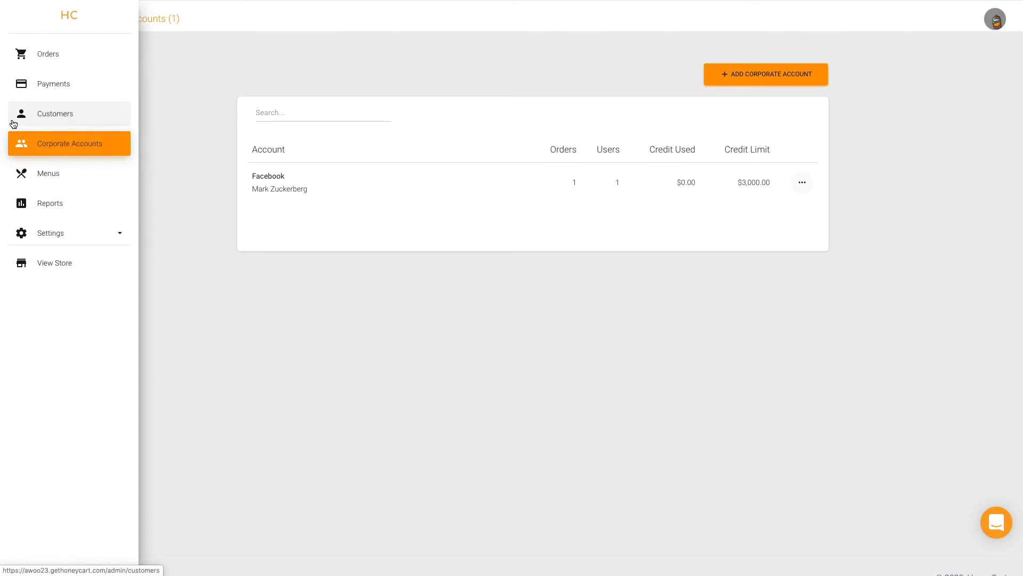
left_click(56, 78)
left_click(320, 81)
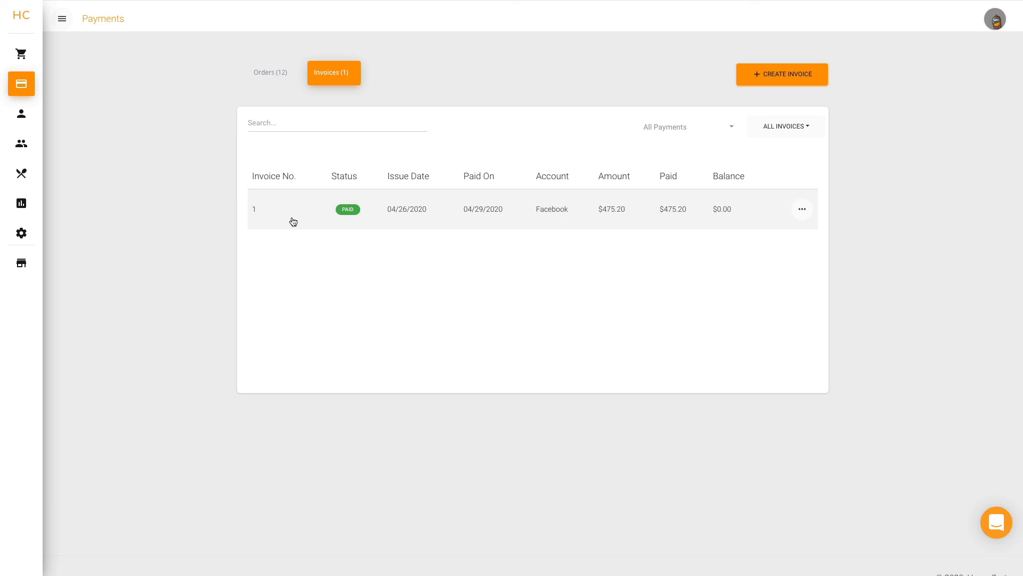
mouse_move(46, 118)
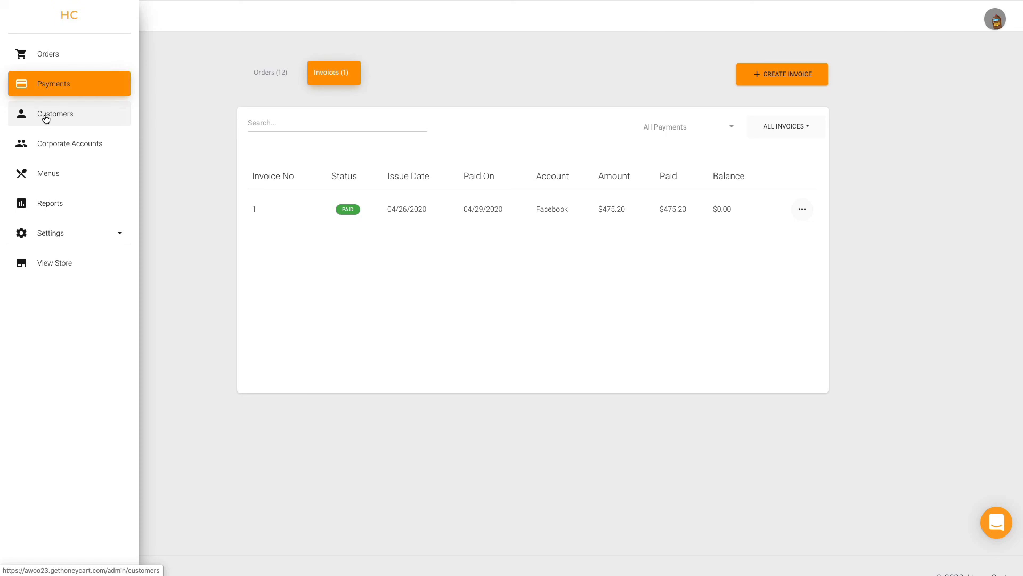
left_click(47, 145)
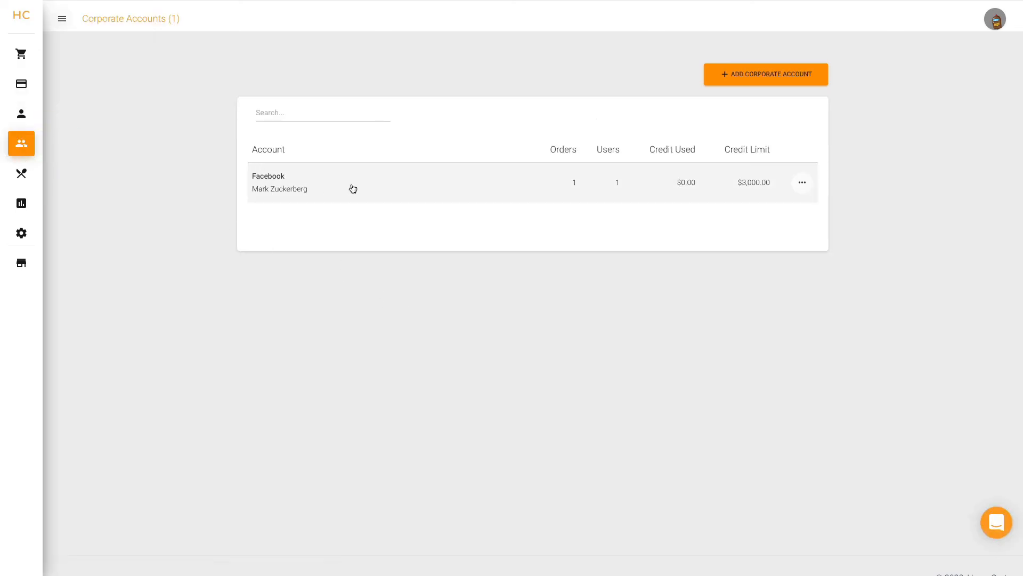